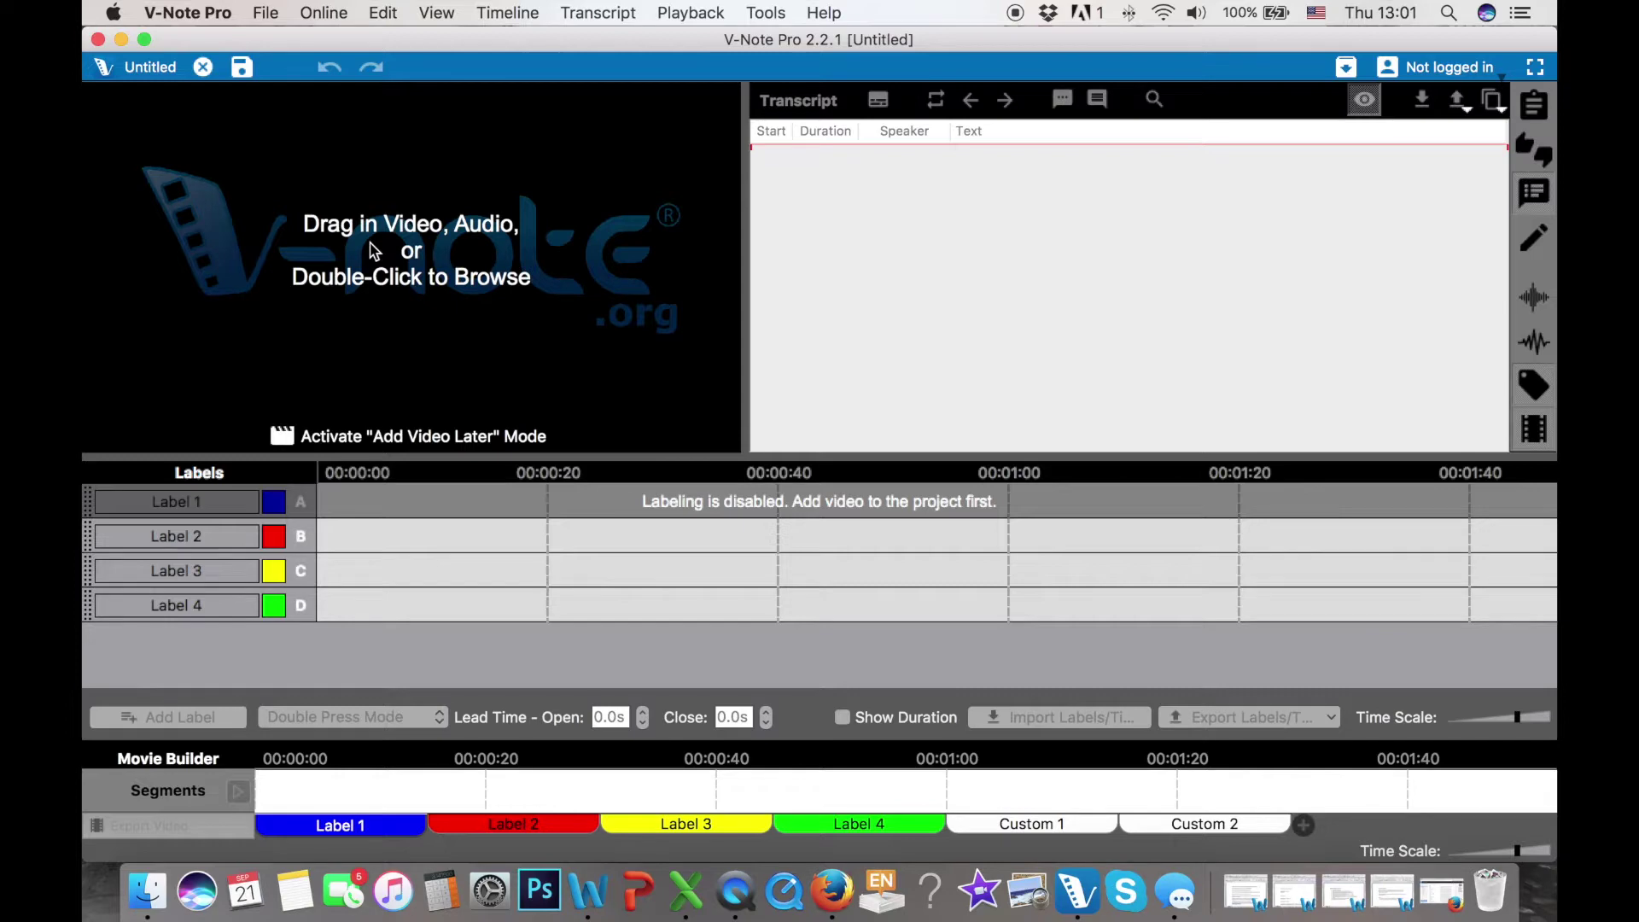
Step: Load a video from the Projects folder into the project, play it briefly and pause it at about 4 seconds
double_click(376, 252)
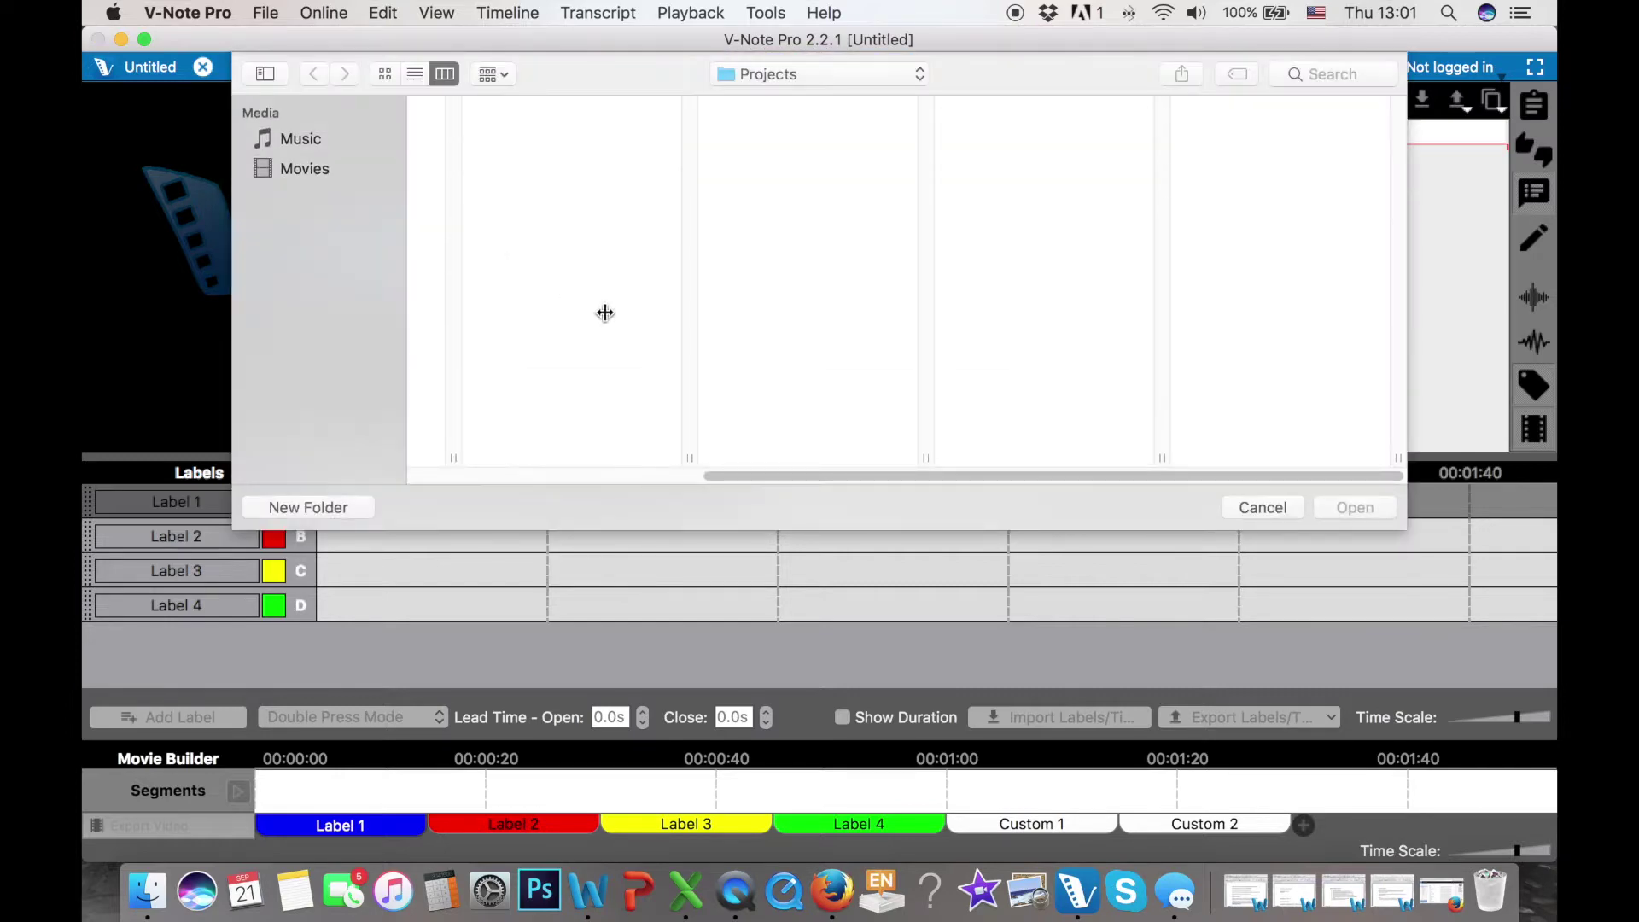
click(677, 117)
key(Return)
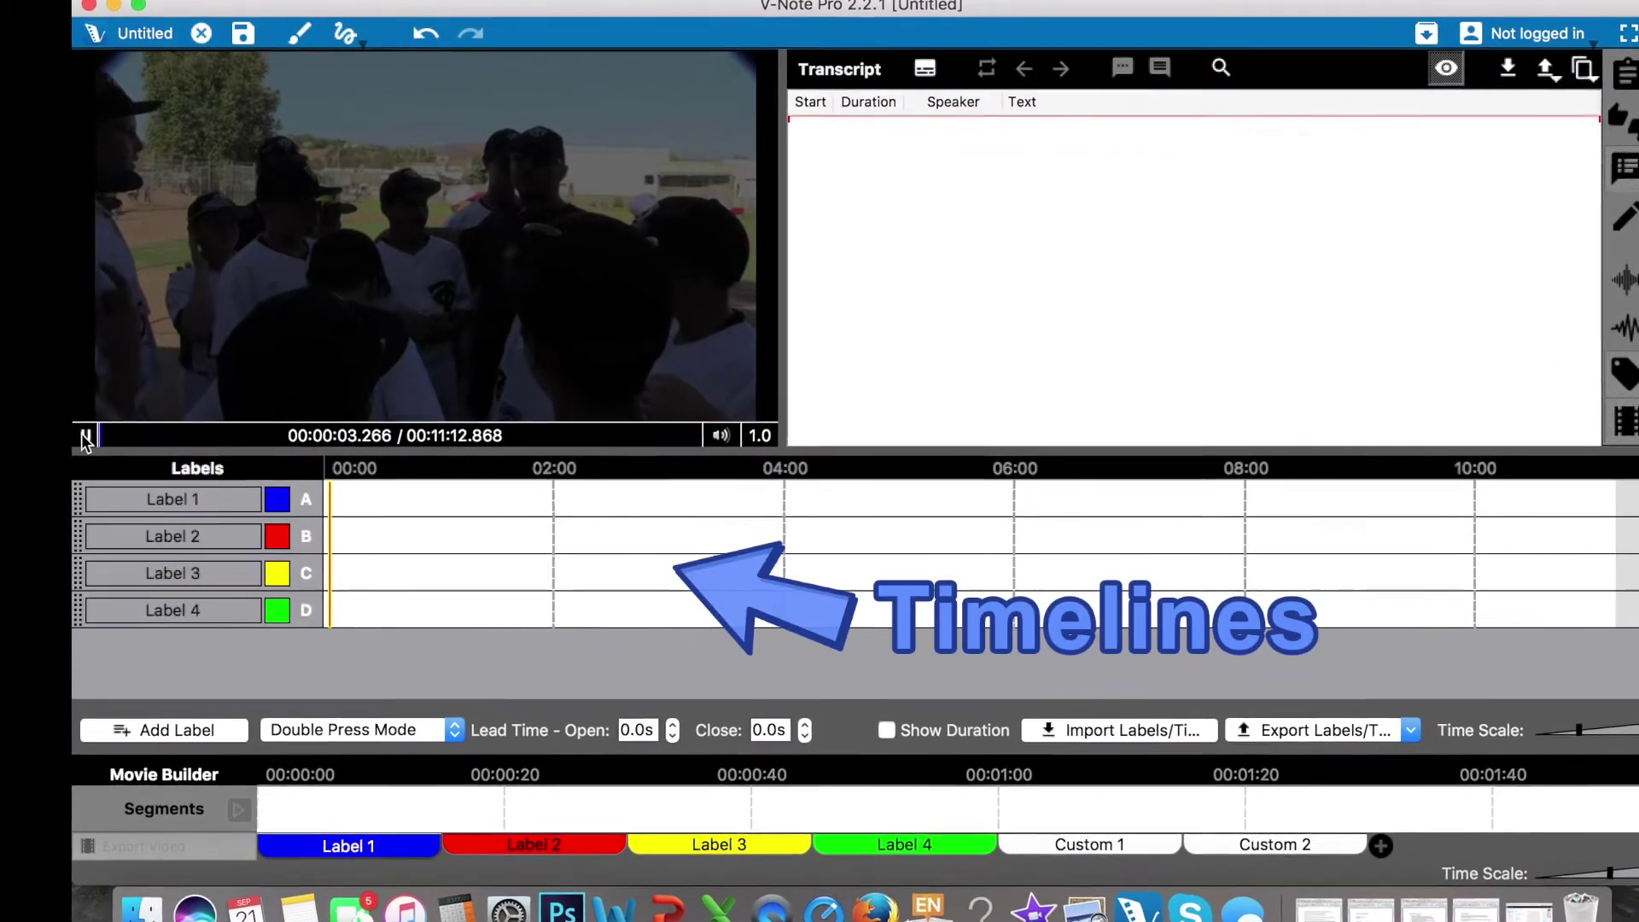
click(79, 432)
click(70, 426)
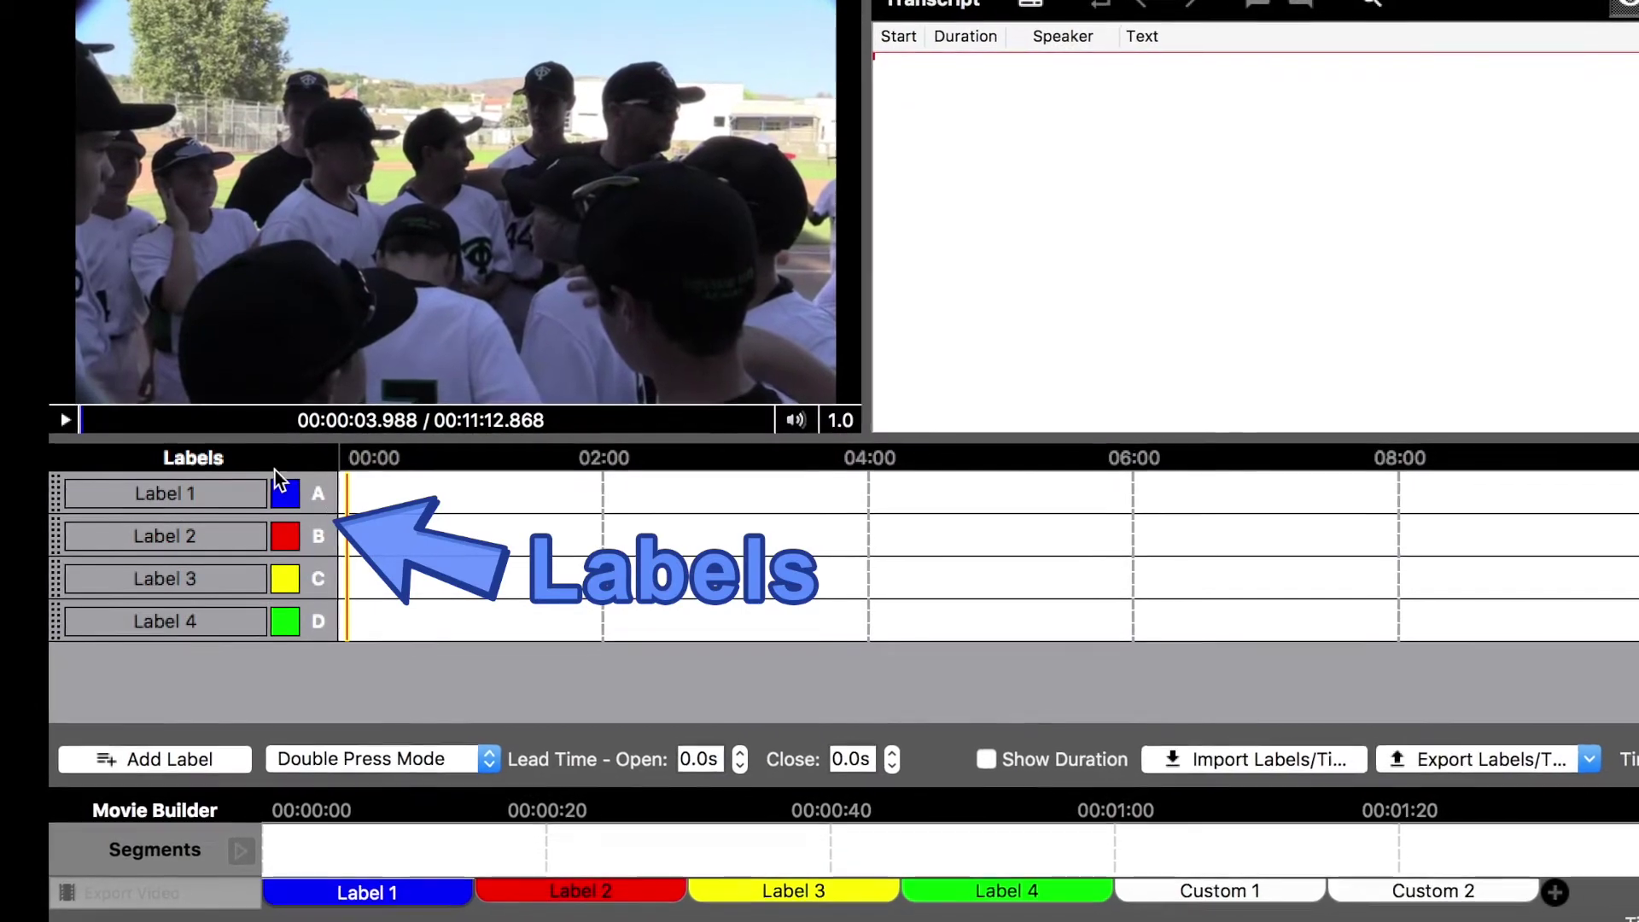
Step: Rename Label 1 as Hit with the shortcut letter H, and open the name of Label 2 for editing
double_click(245, 493)
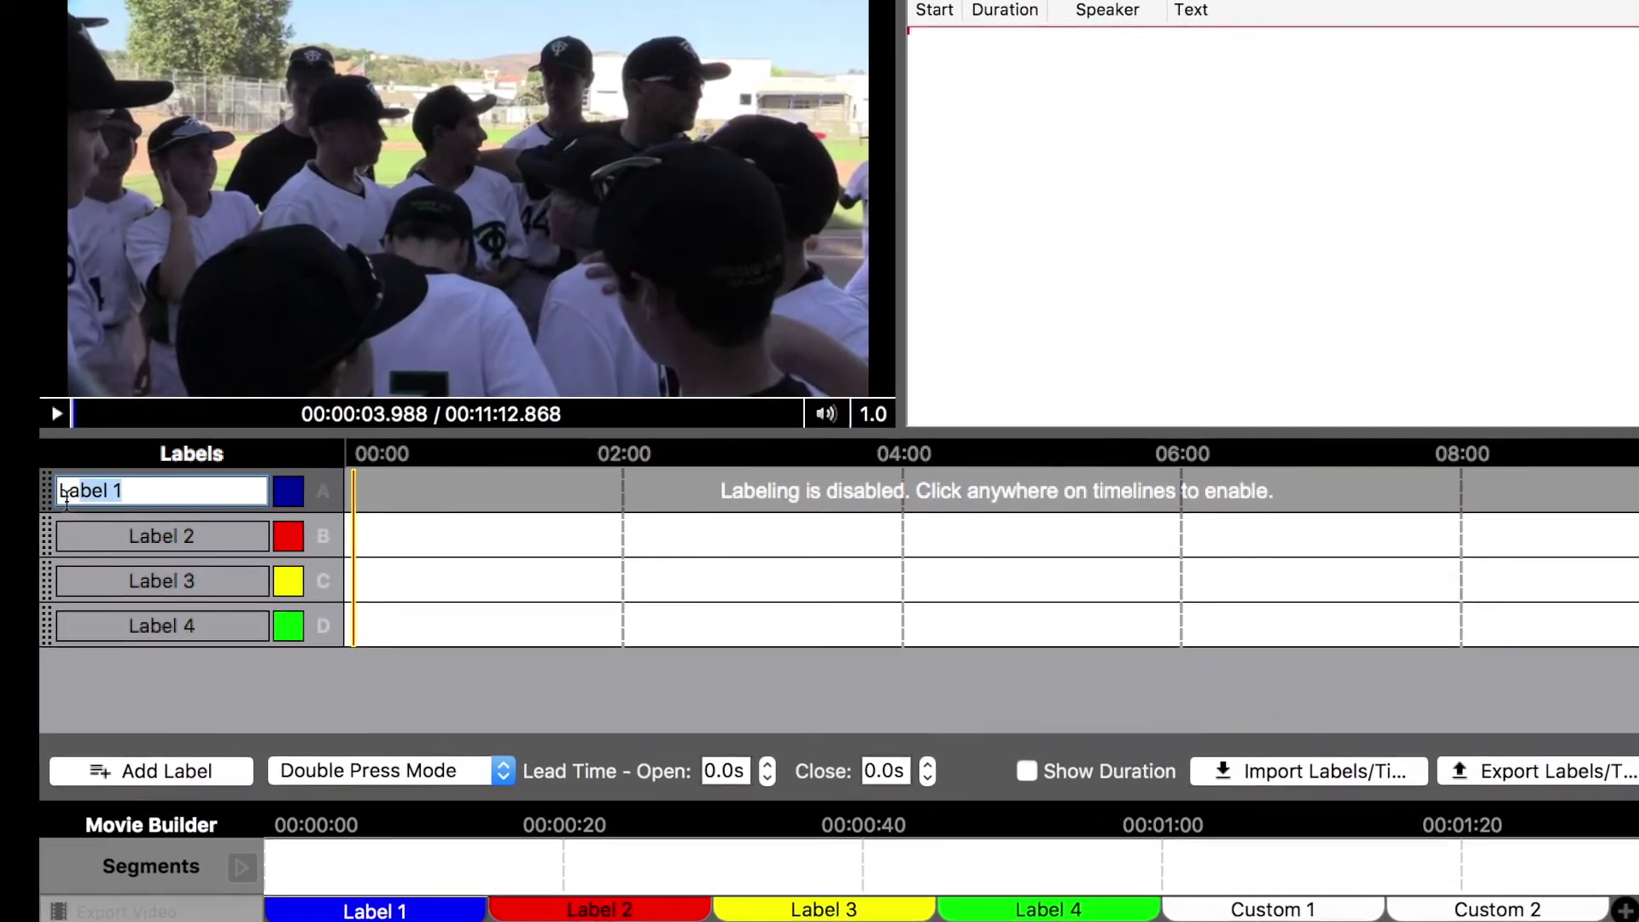
text(Hits)
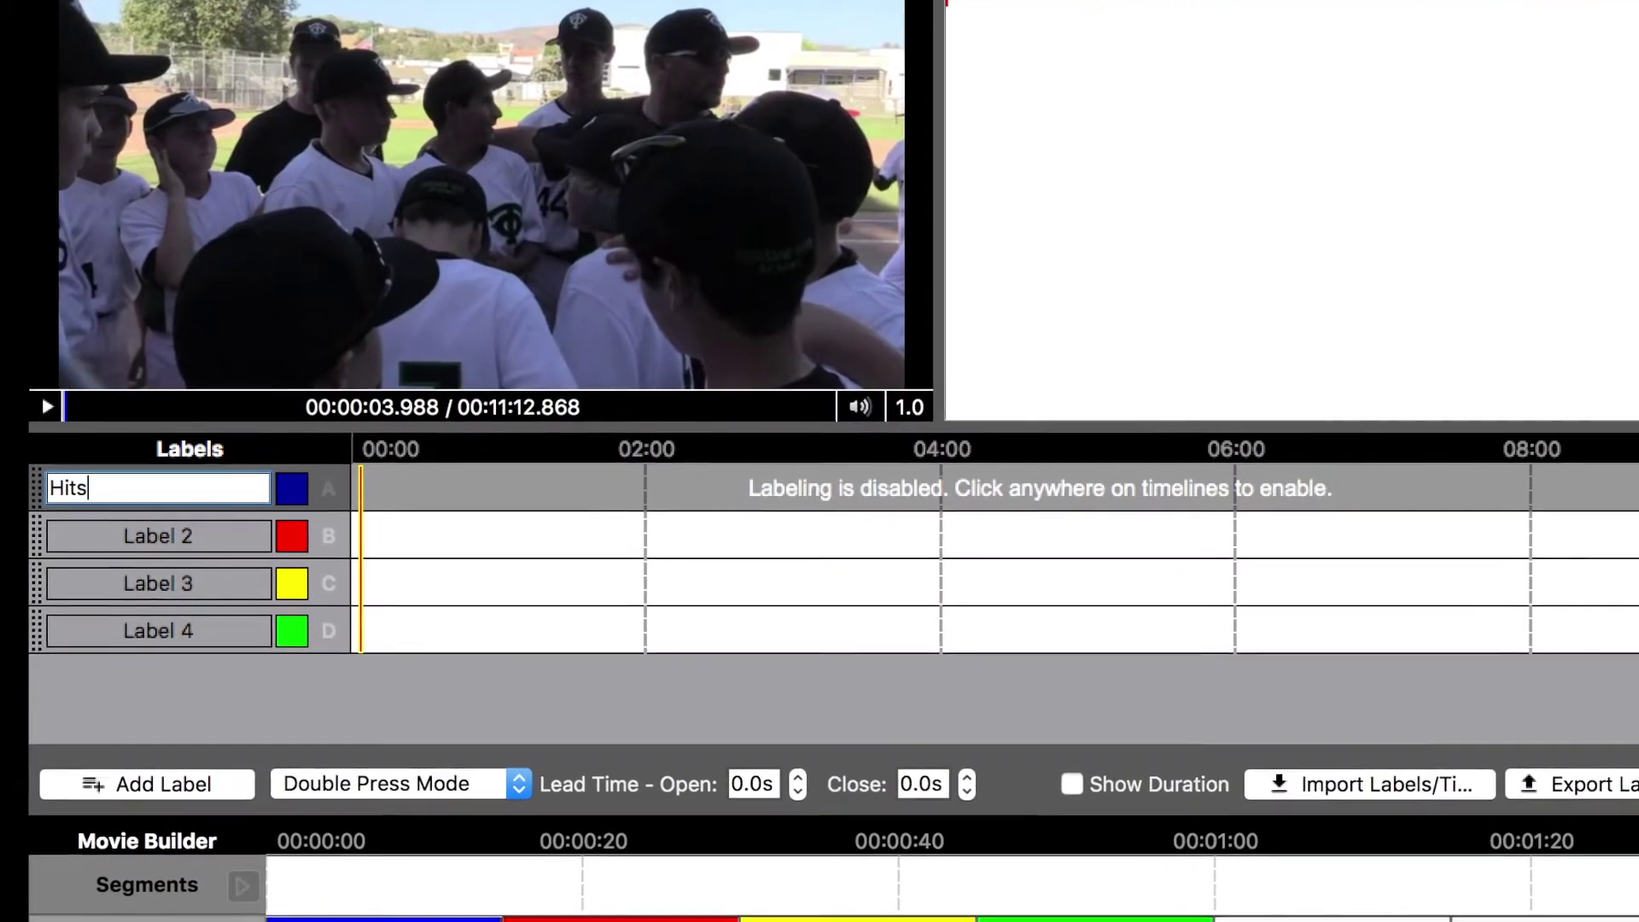
key(BackSpace)
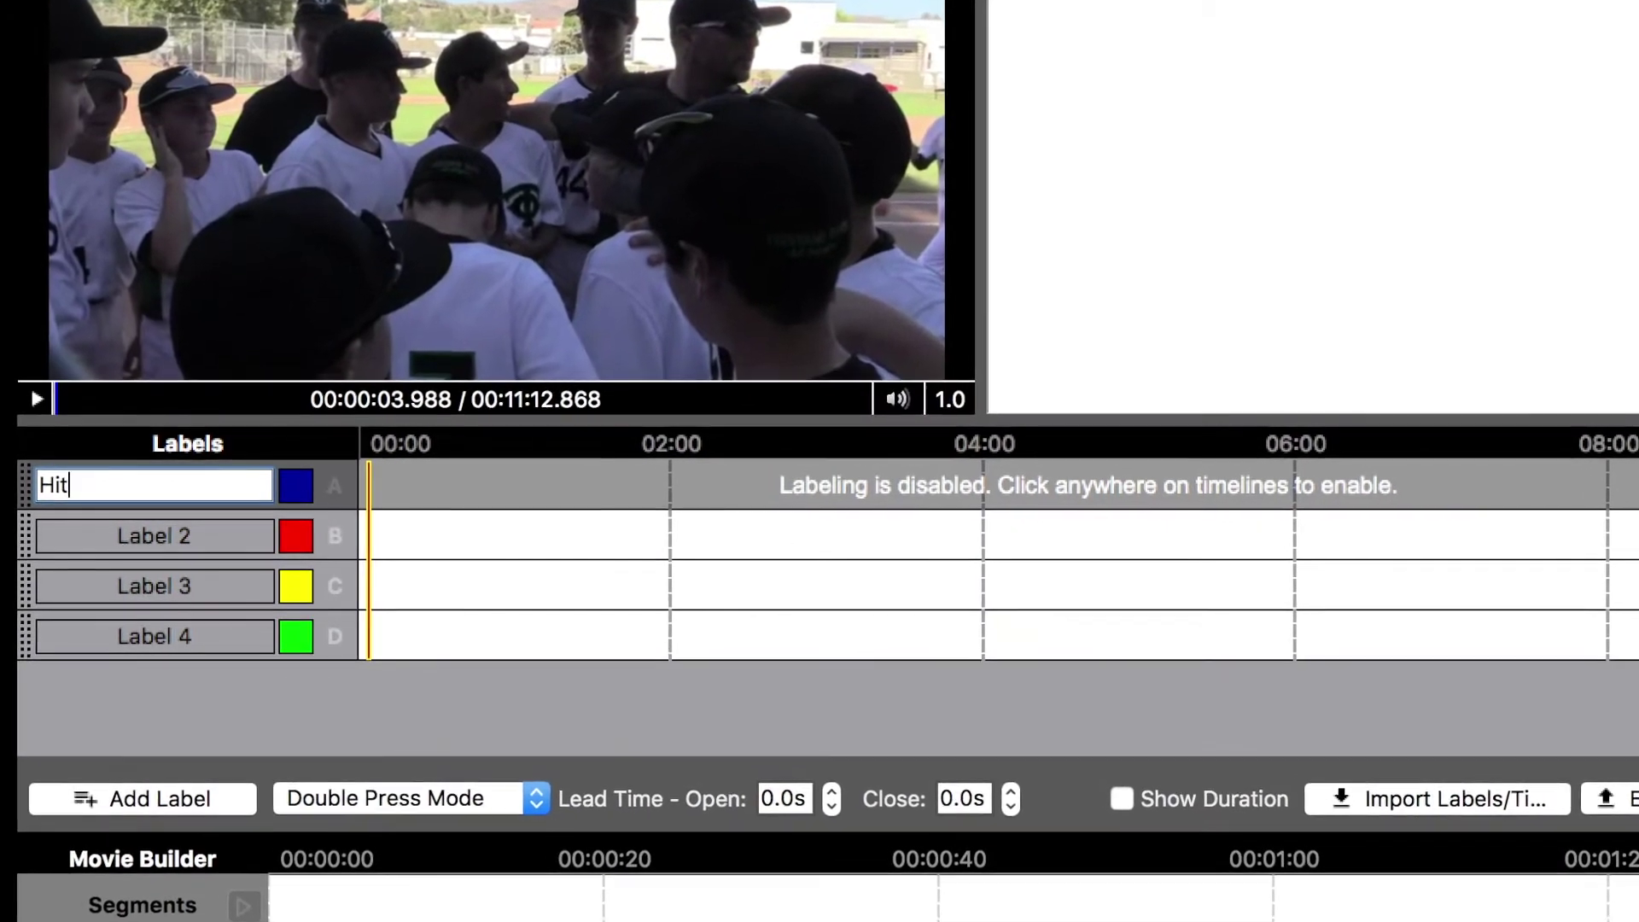
key(Return)
double_click(348, 484)
key(BackSpace)
text(H)
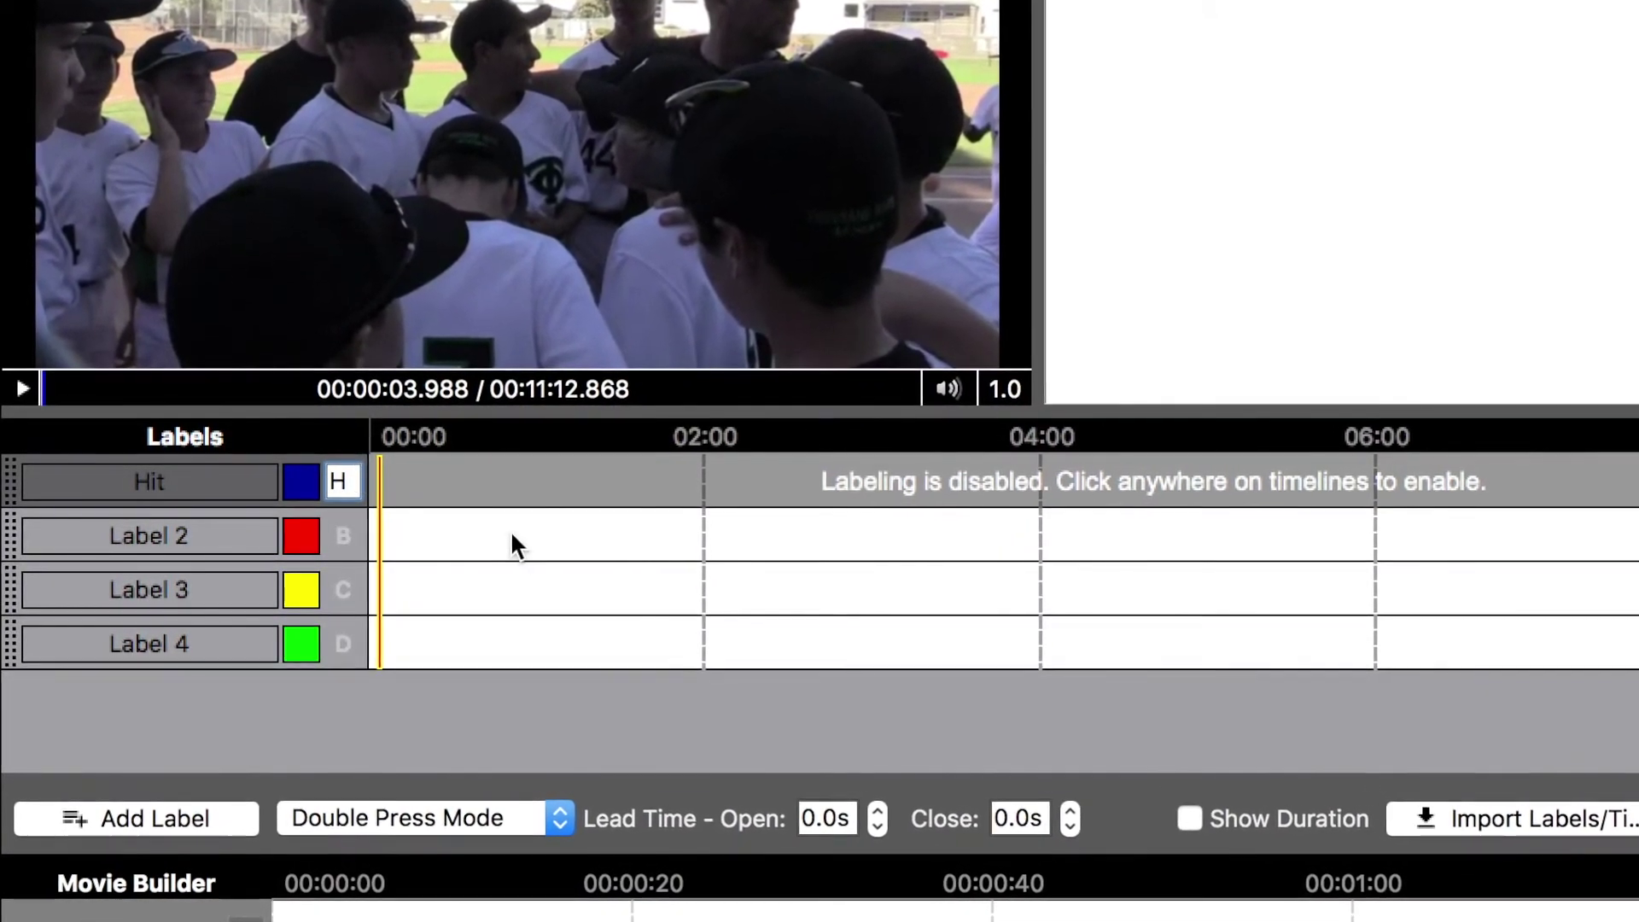
double_click(208, 534)
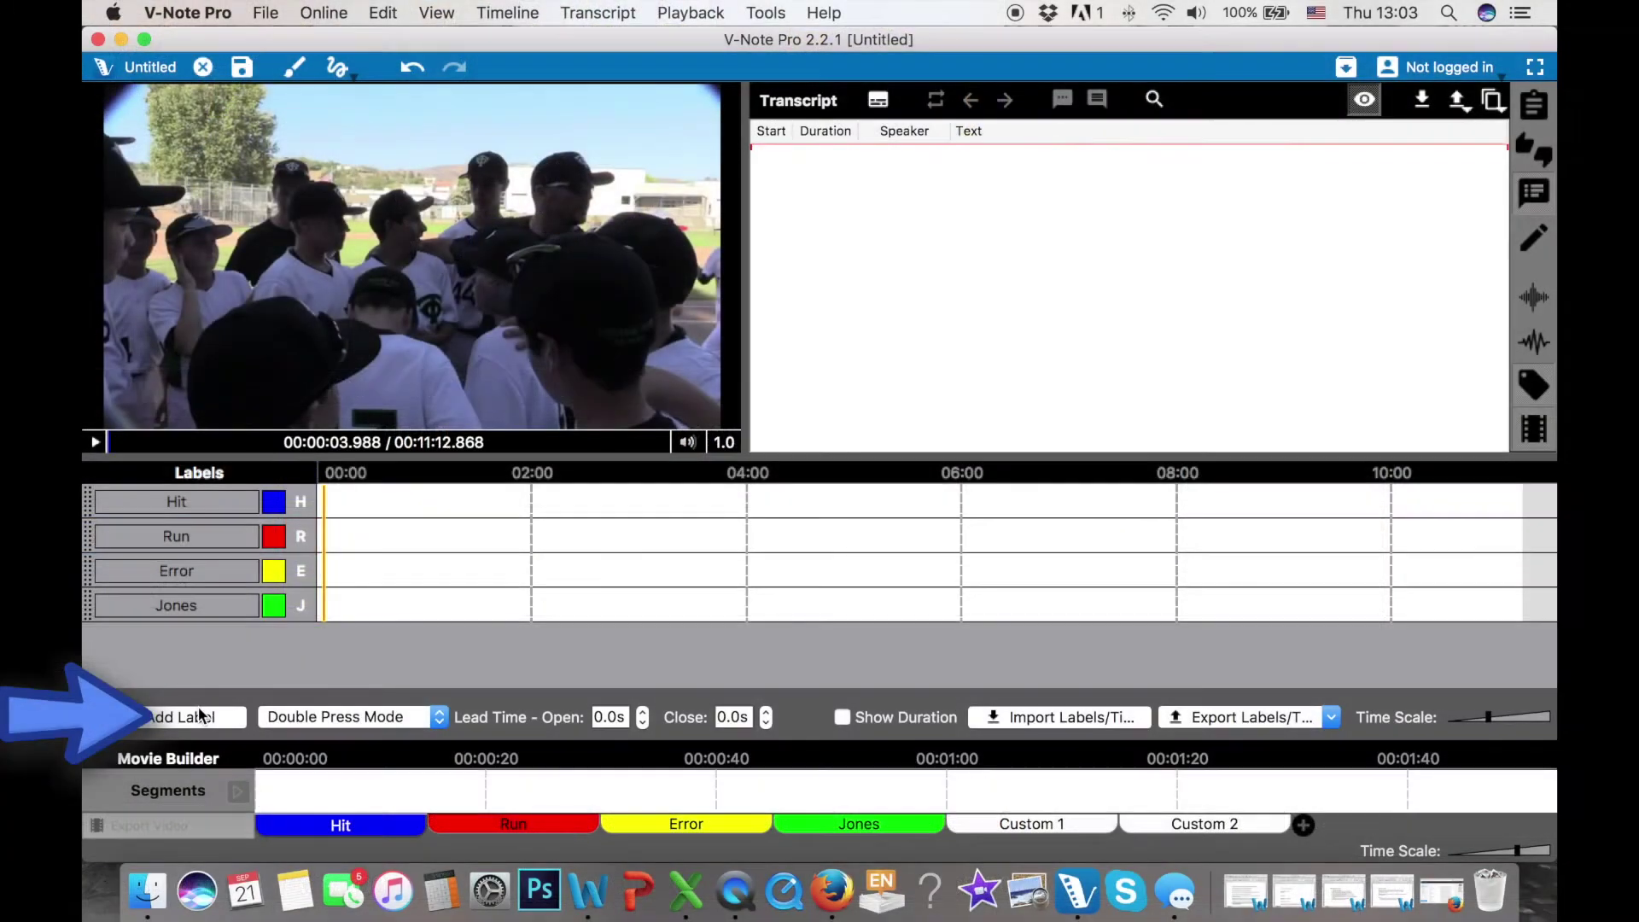
Step: Add a fifth label, name it with the second player's surname and give it the shortcut letter S
click(199, 715)
text(Smith)
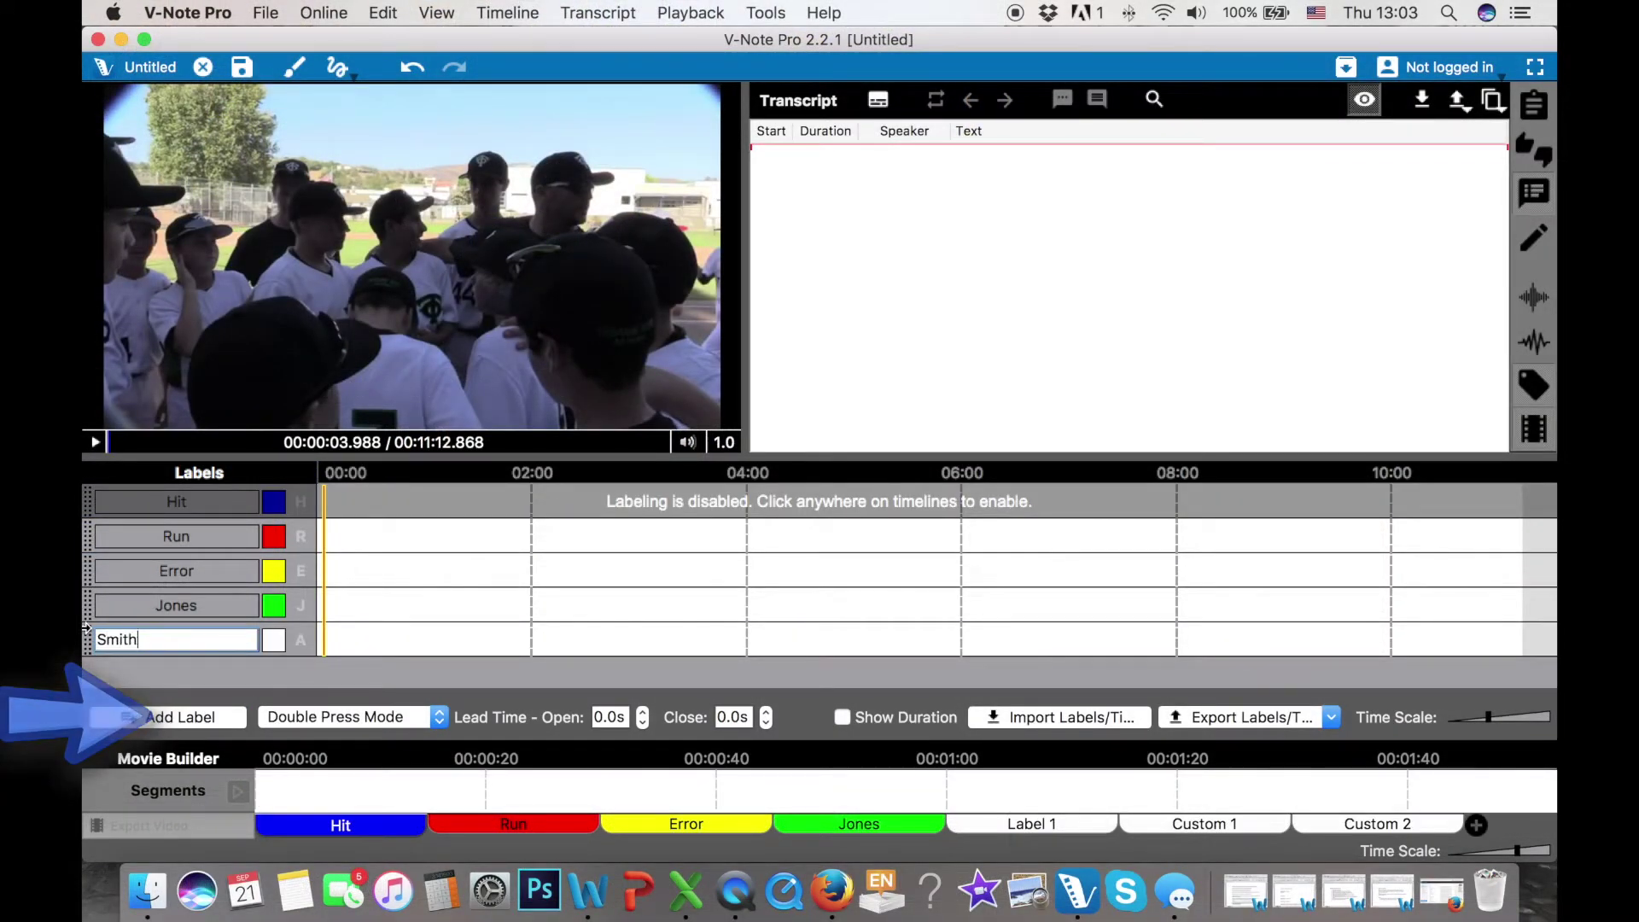
click(303, 641)
click(491, 612)
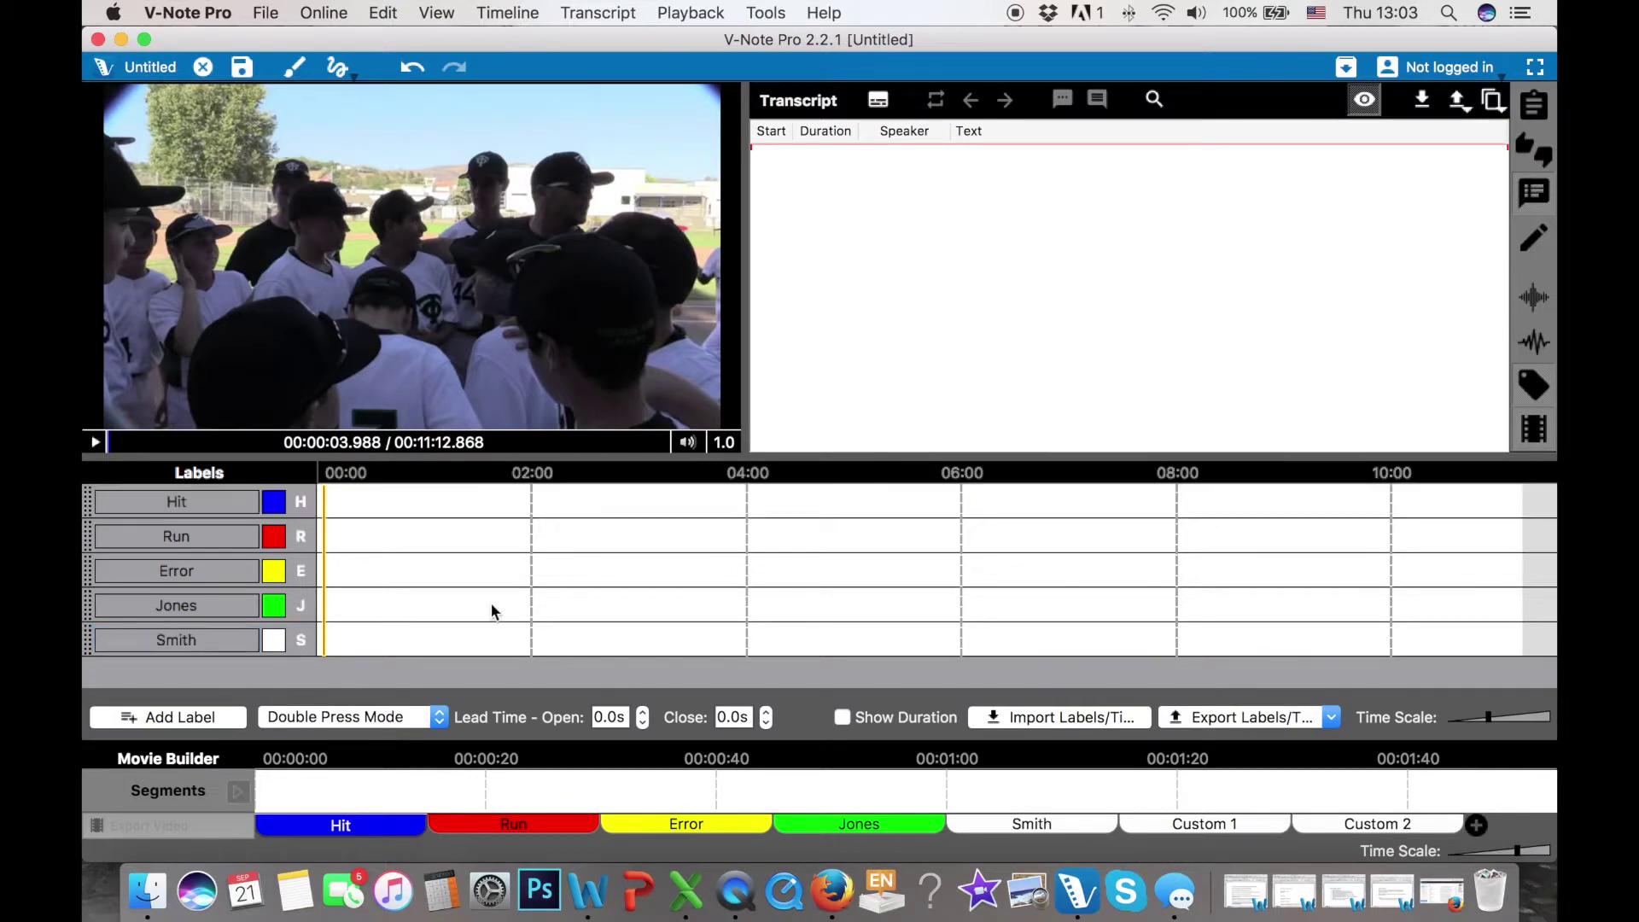
Step: Change the new fifth label's color from the default to a custom light blue
click(274, 640)
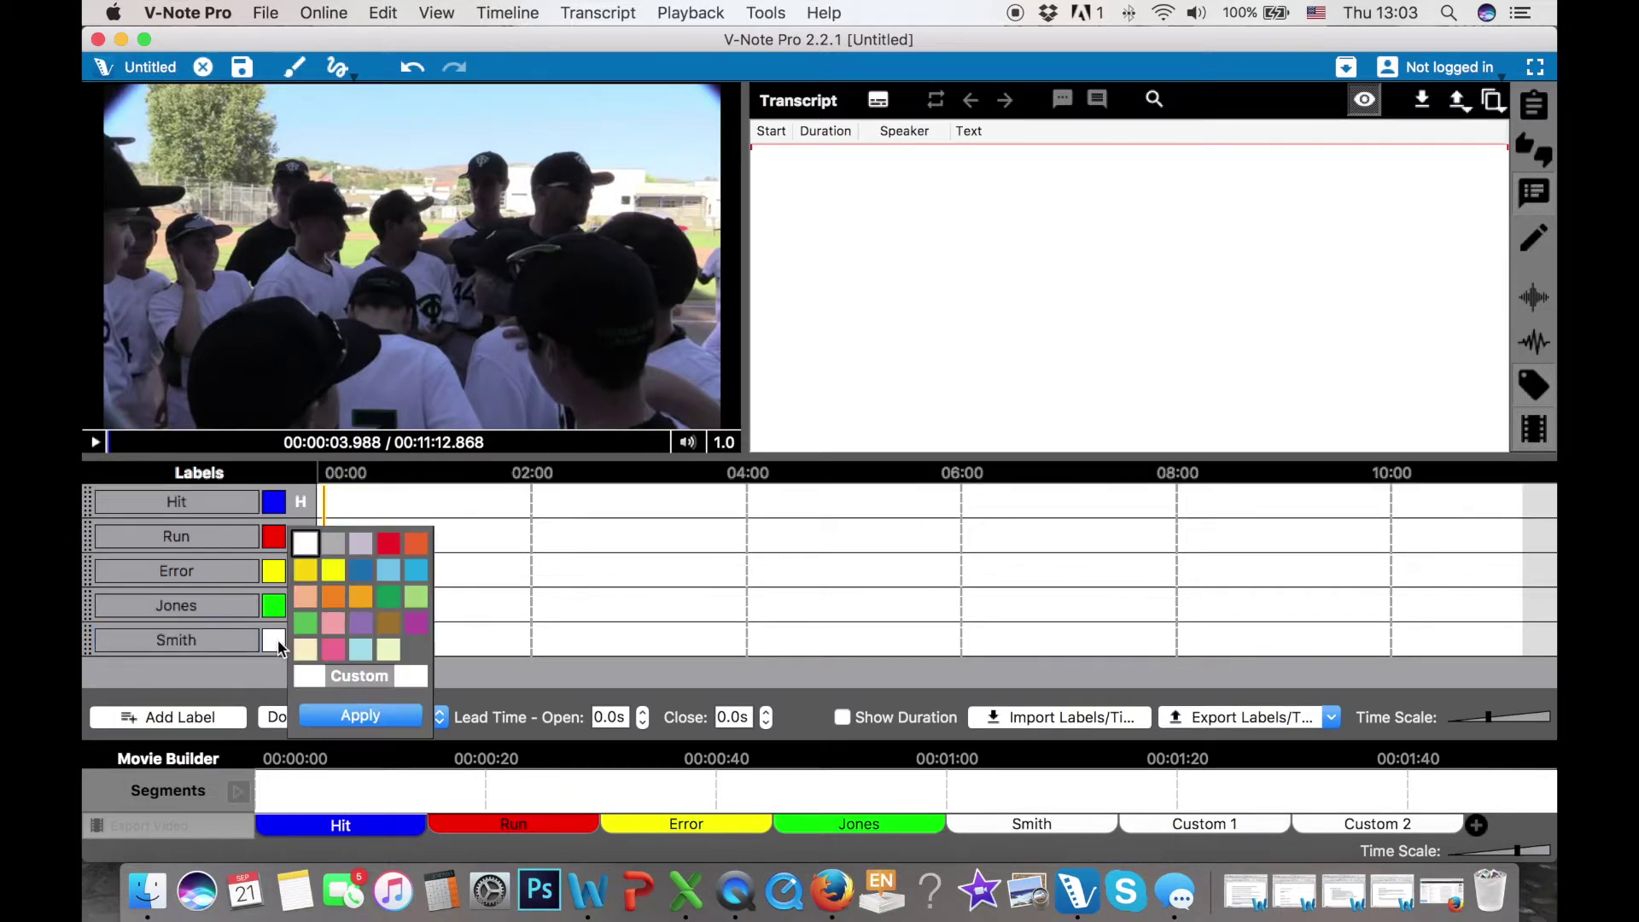
click(359, 678)
click(525, 458)
click(641, 668)
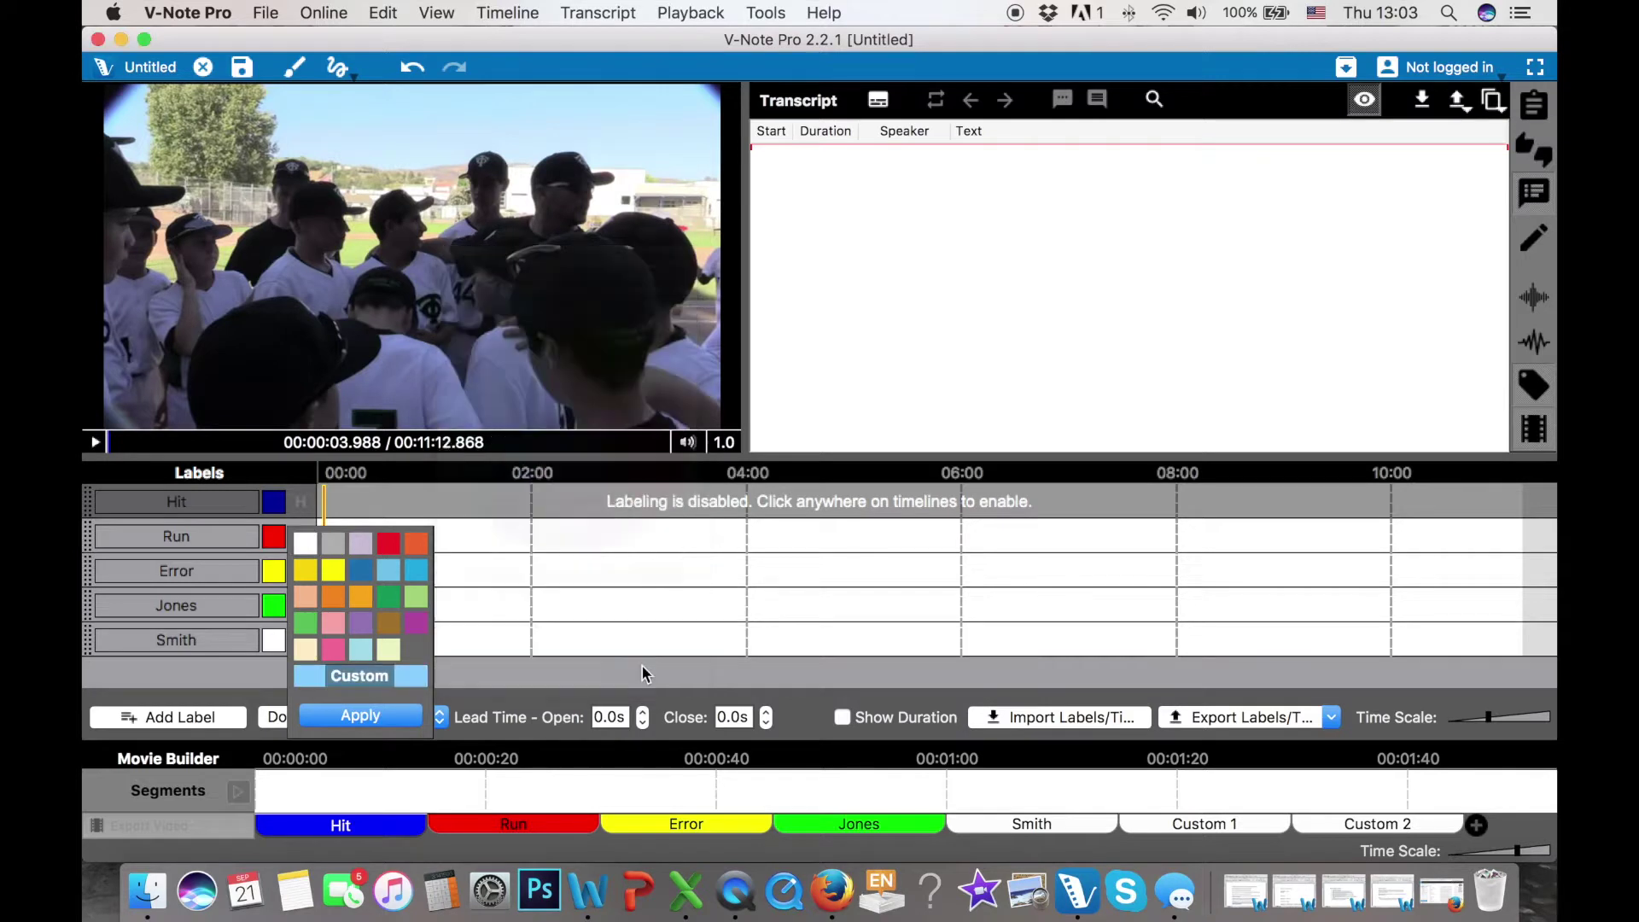
click(358, 716)
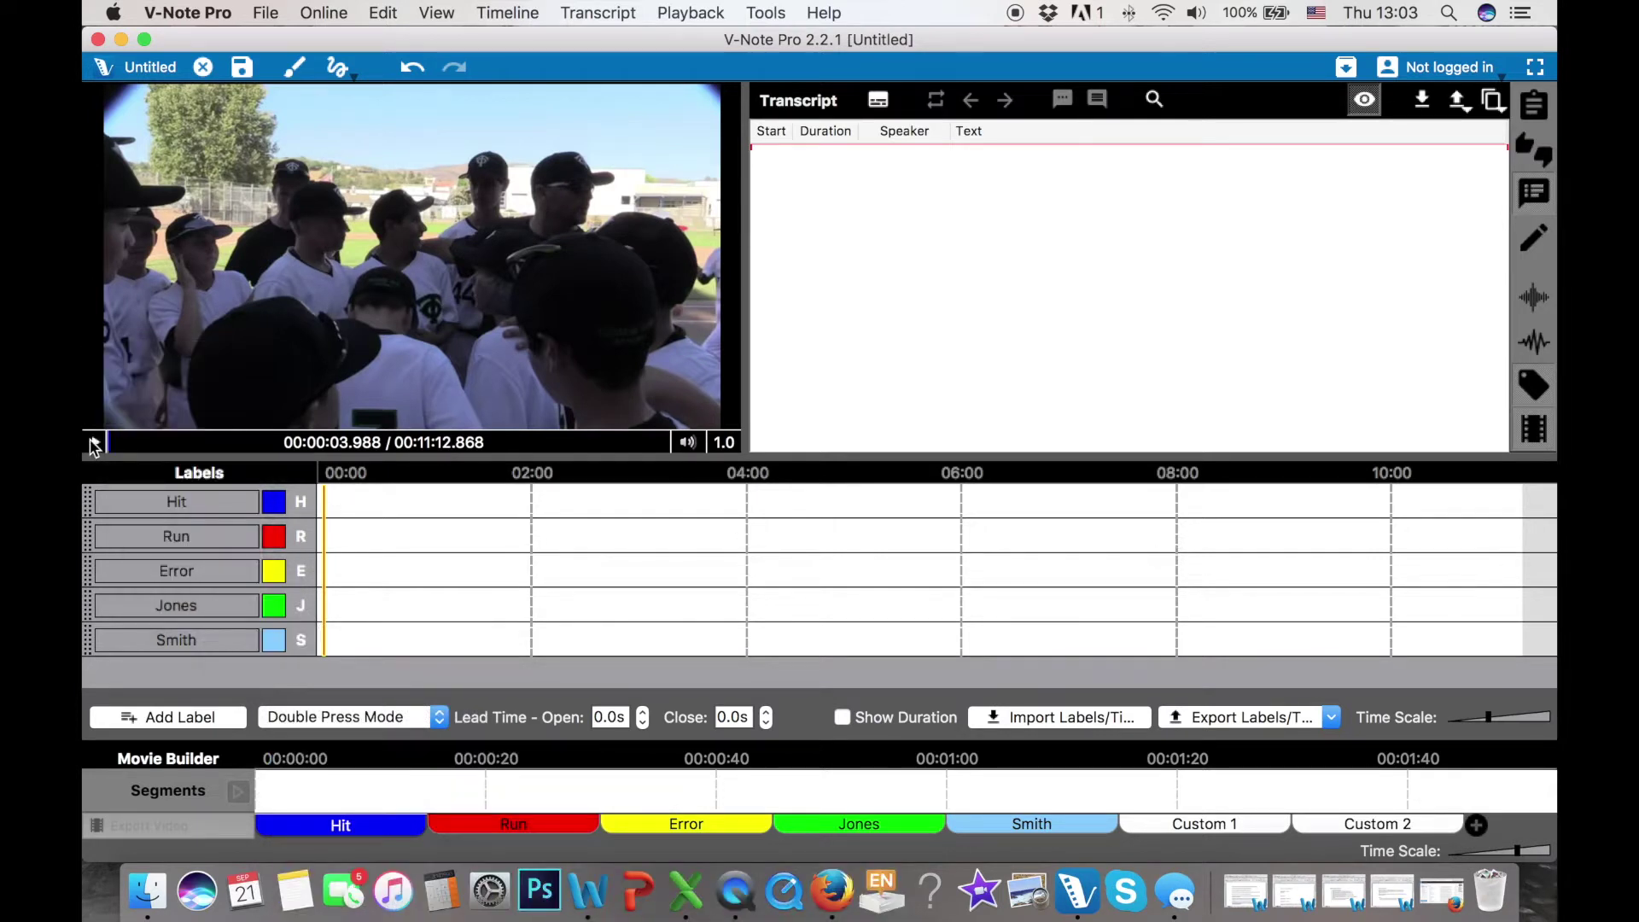
Step: Play the video briefly and try out its playback speed and mute controls, leaving the speed at 1.0
click(94, 443)
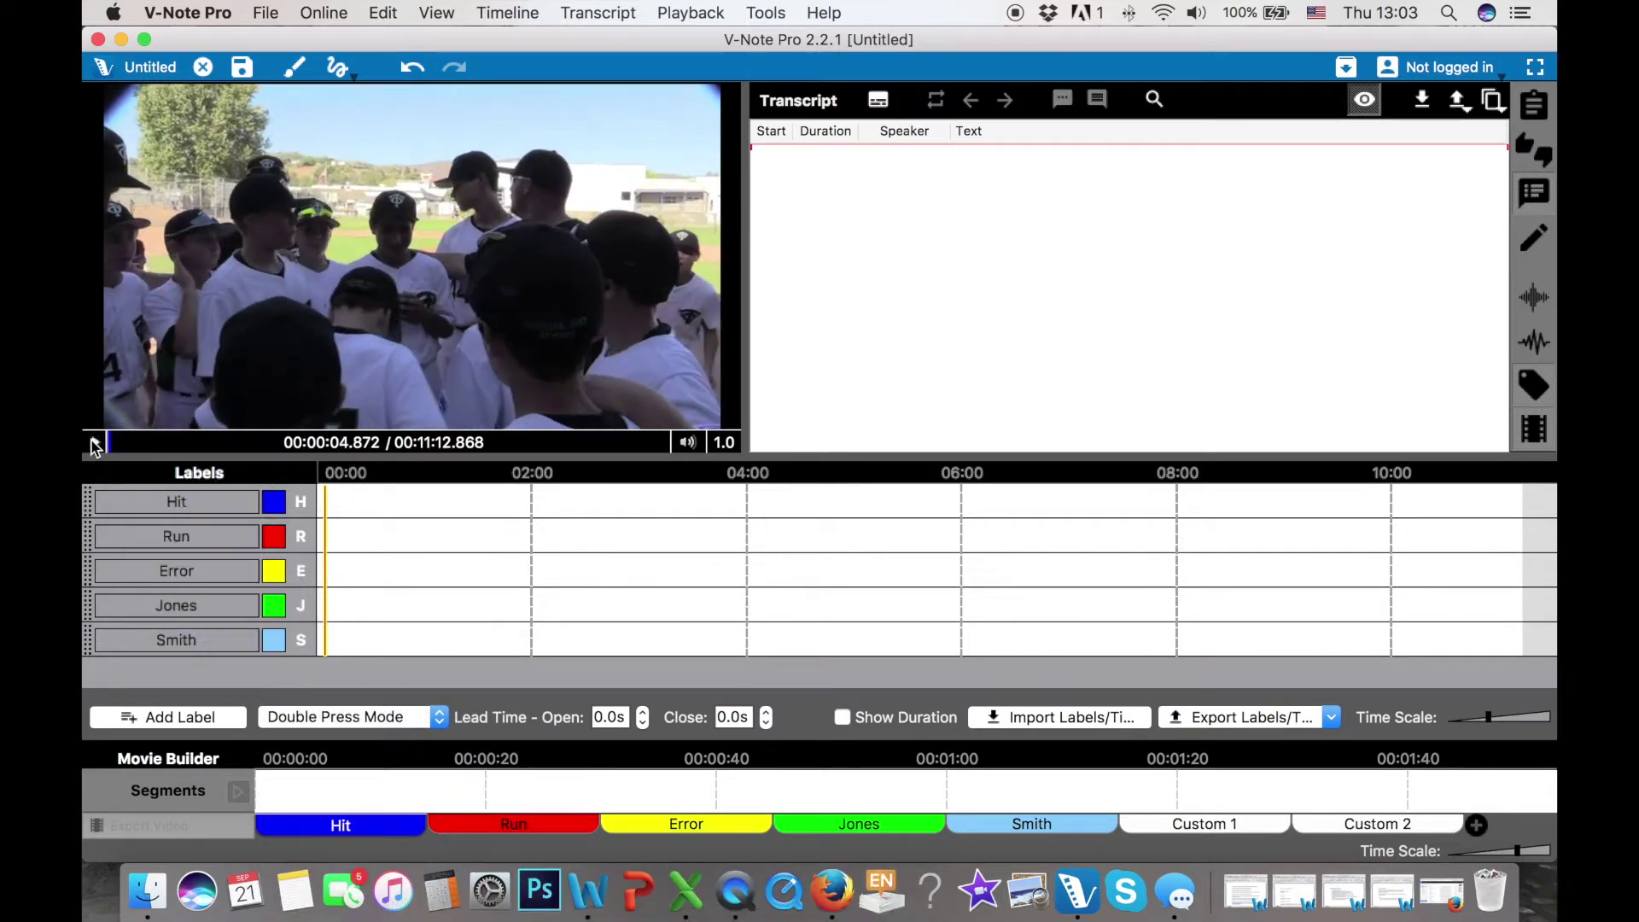
click(723, 442)
drag(726, 353, 726, 336)
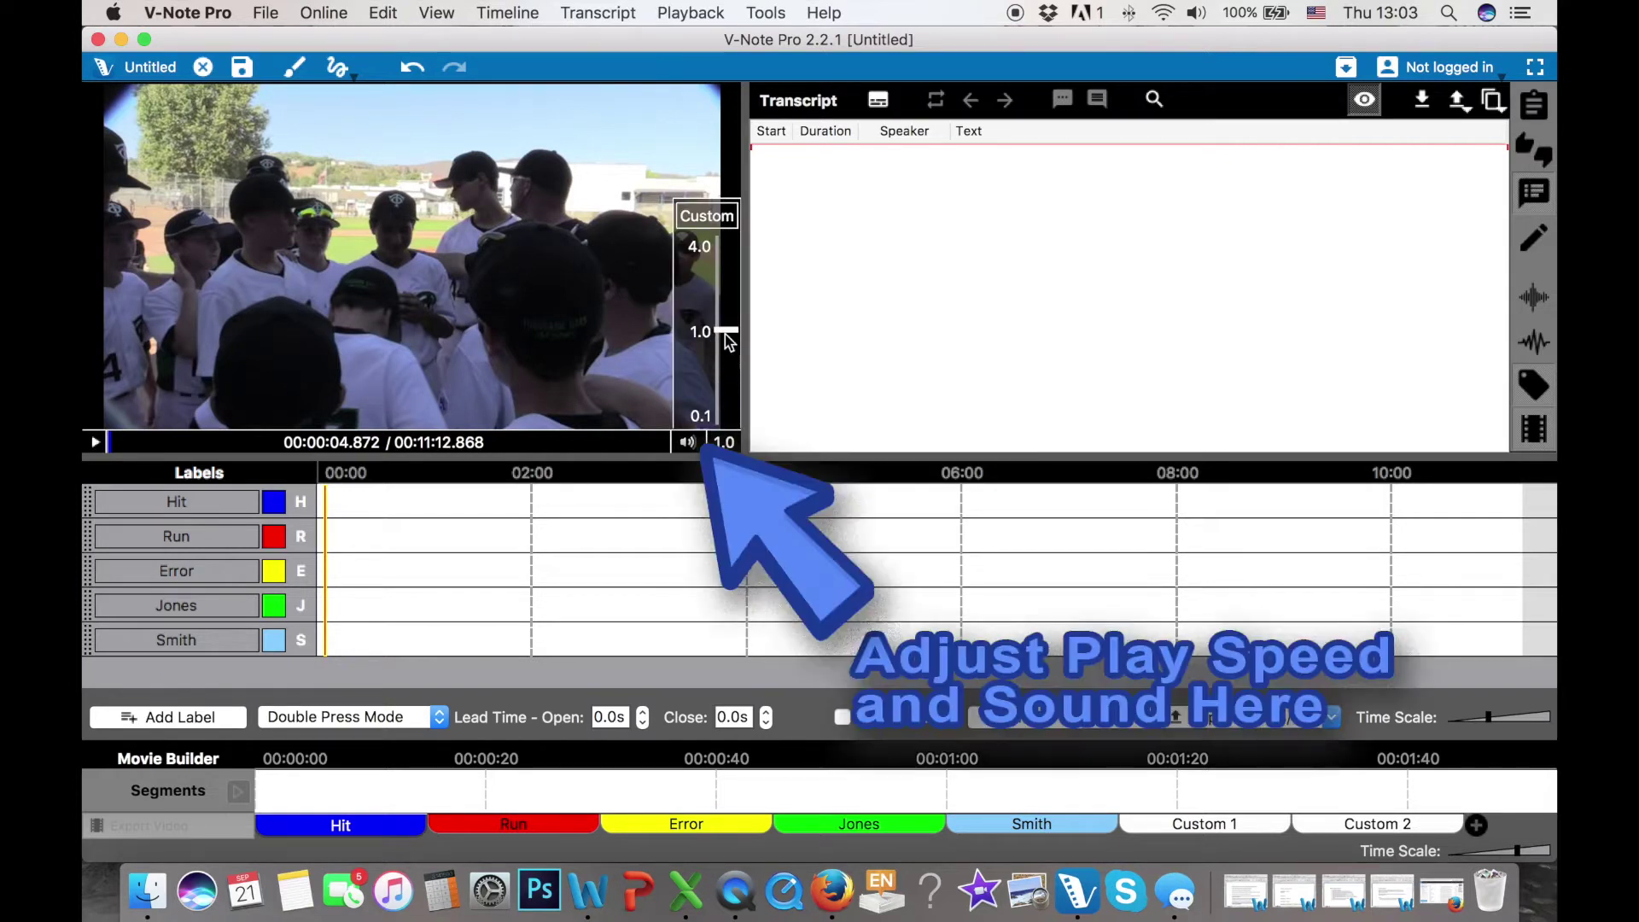
click(687, 444)
click(686, 442)
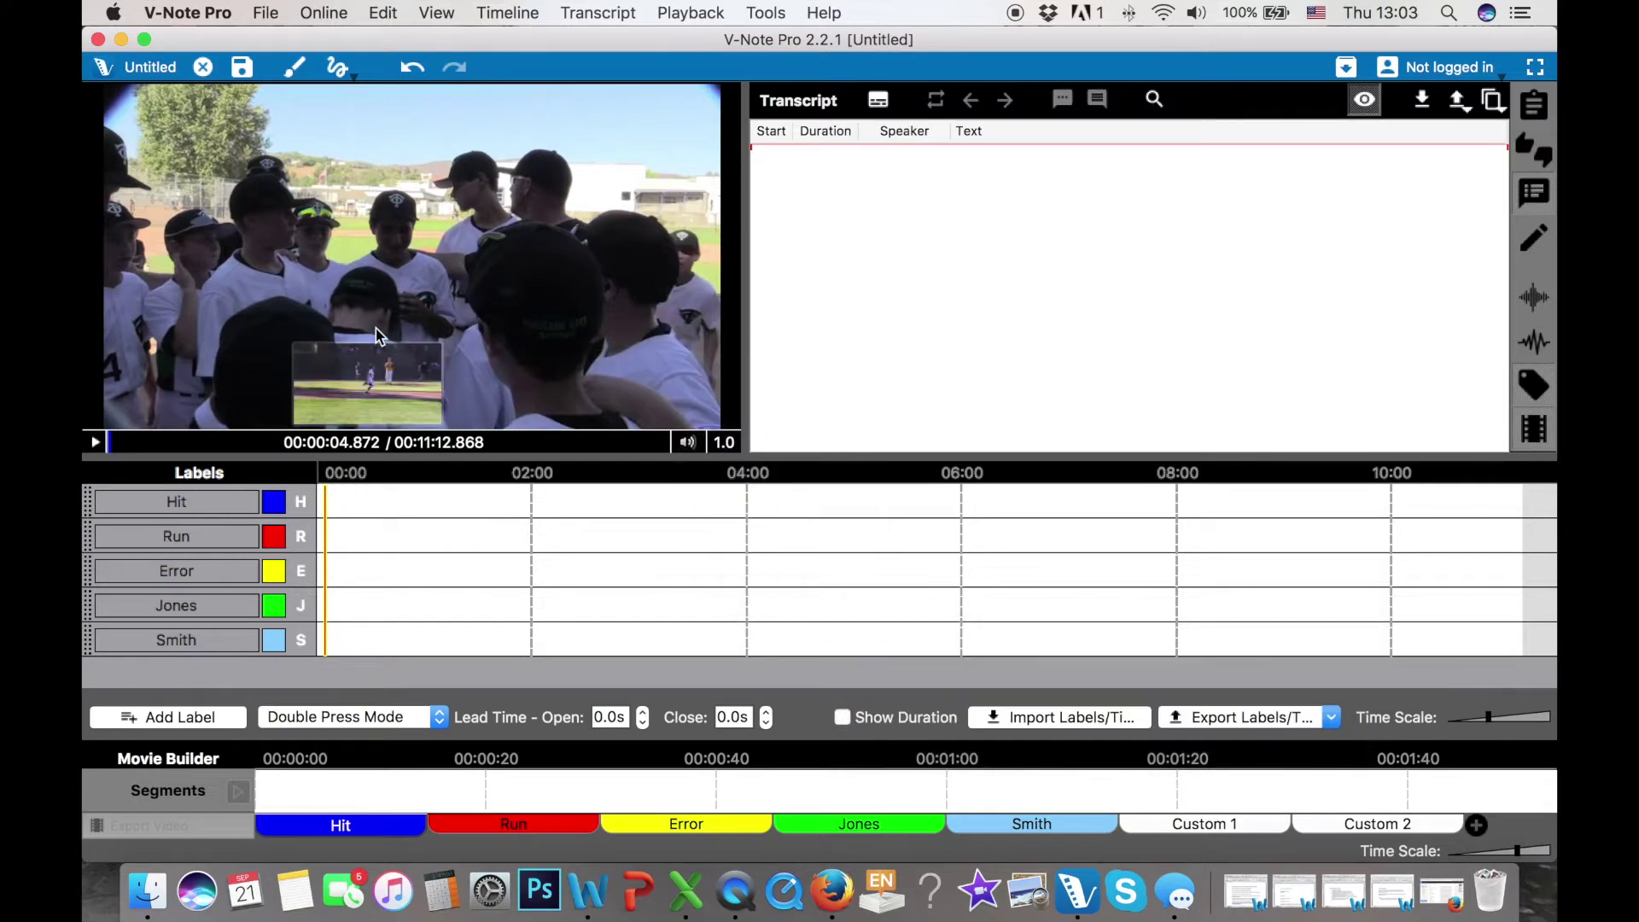
Step: Play the video and mark a Hit segment from about 00:44 to about 01:18, jumping along the timeline
click(96, 440)
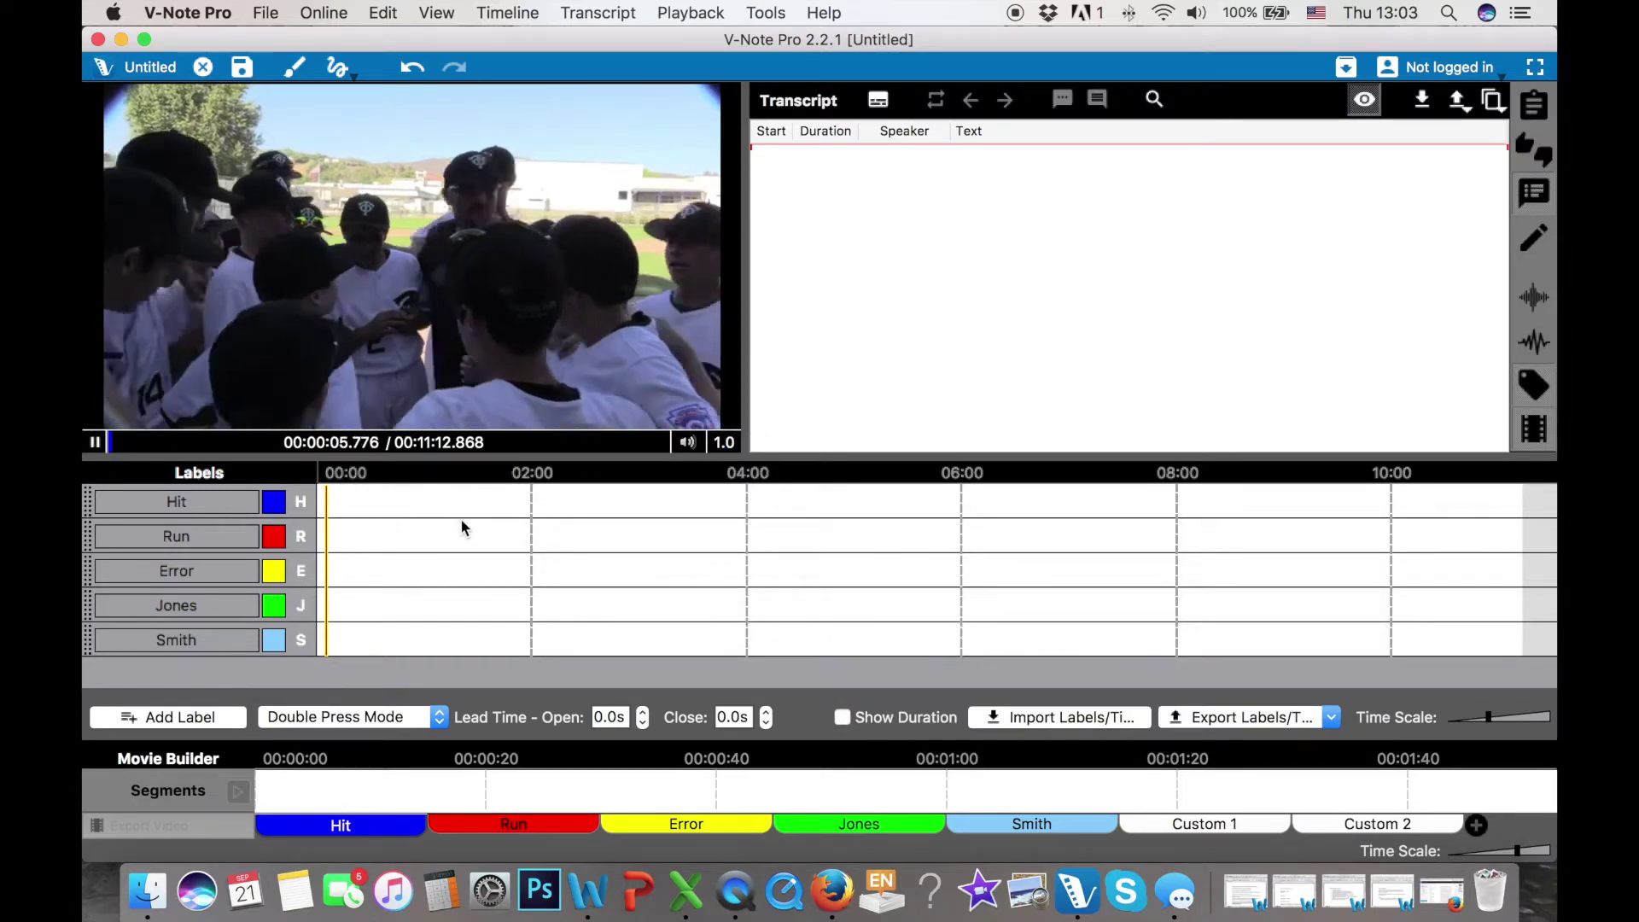
click(396, 528)
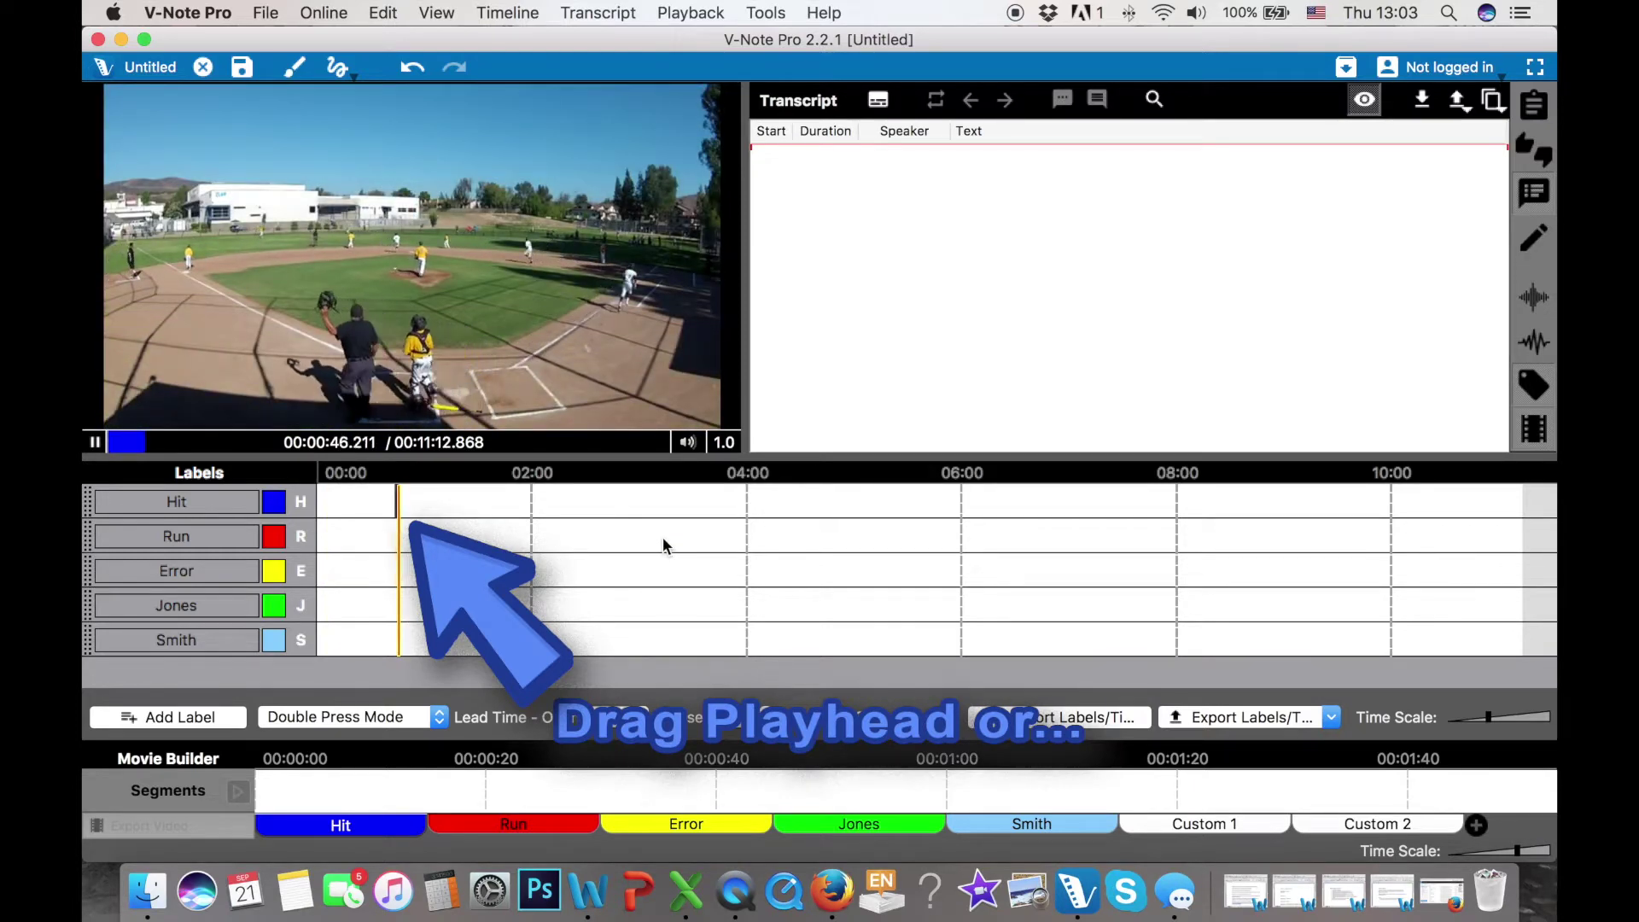
click(453, 544)
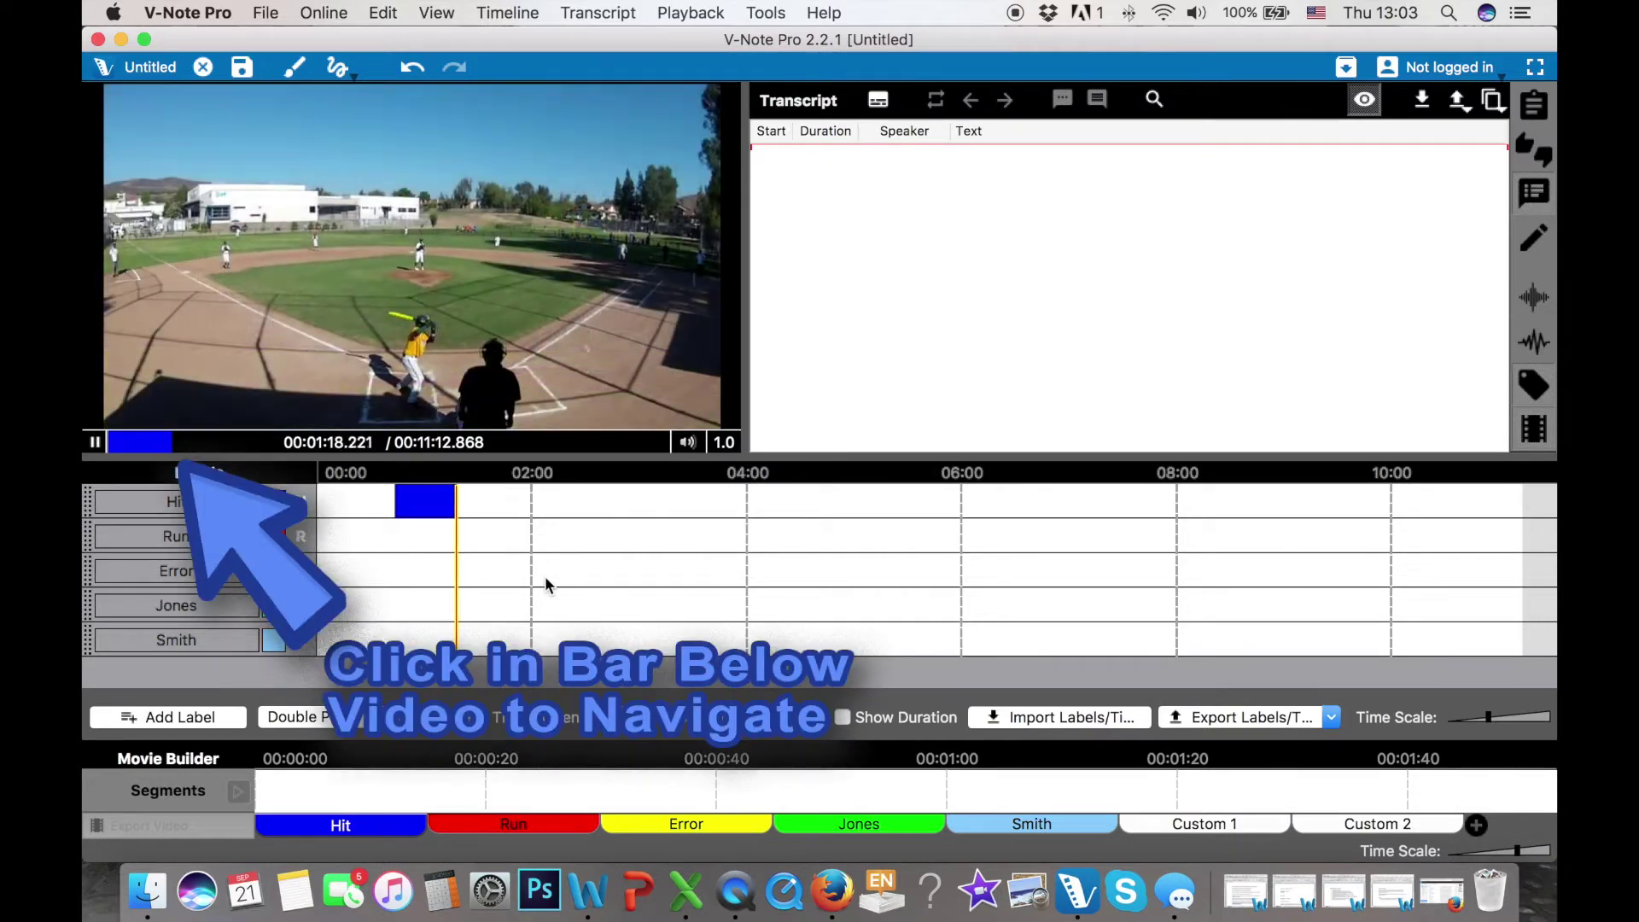
key(h)
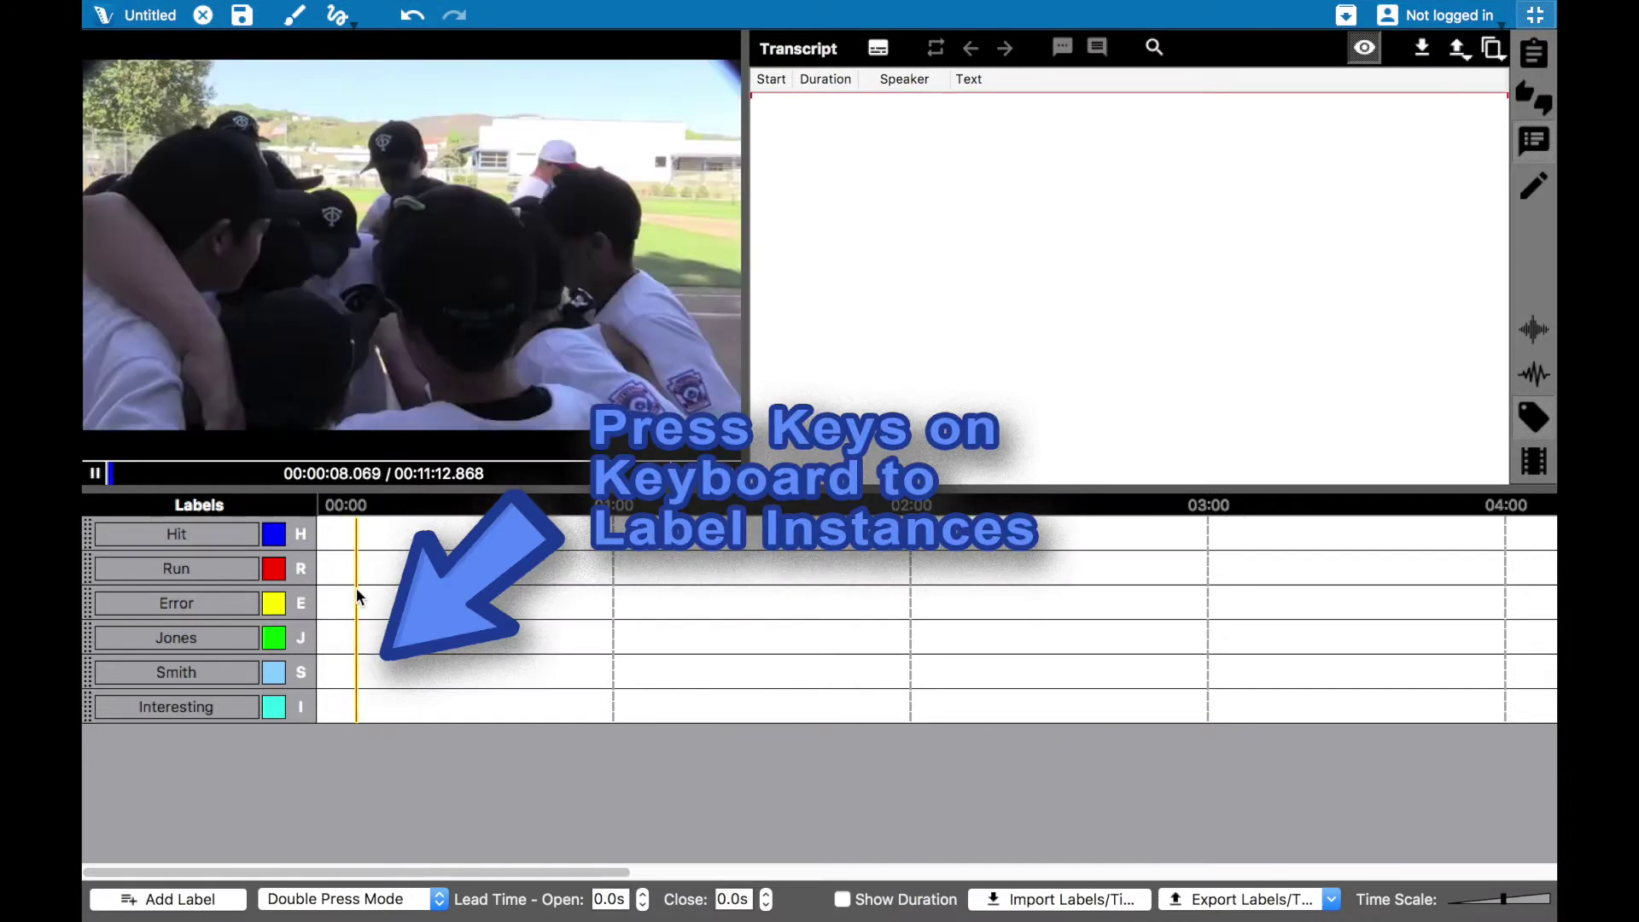
Step: Mark an Interesting segment from about 00:08 to 00:19 while the video plays
key(i)
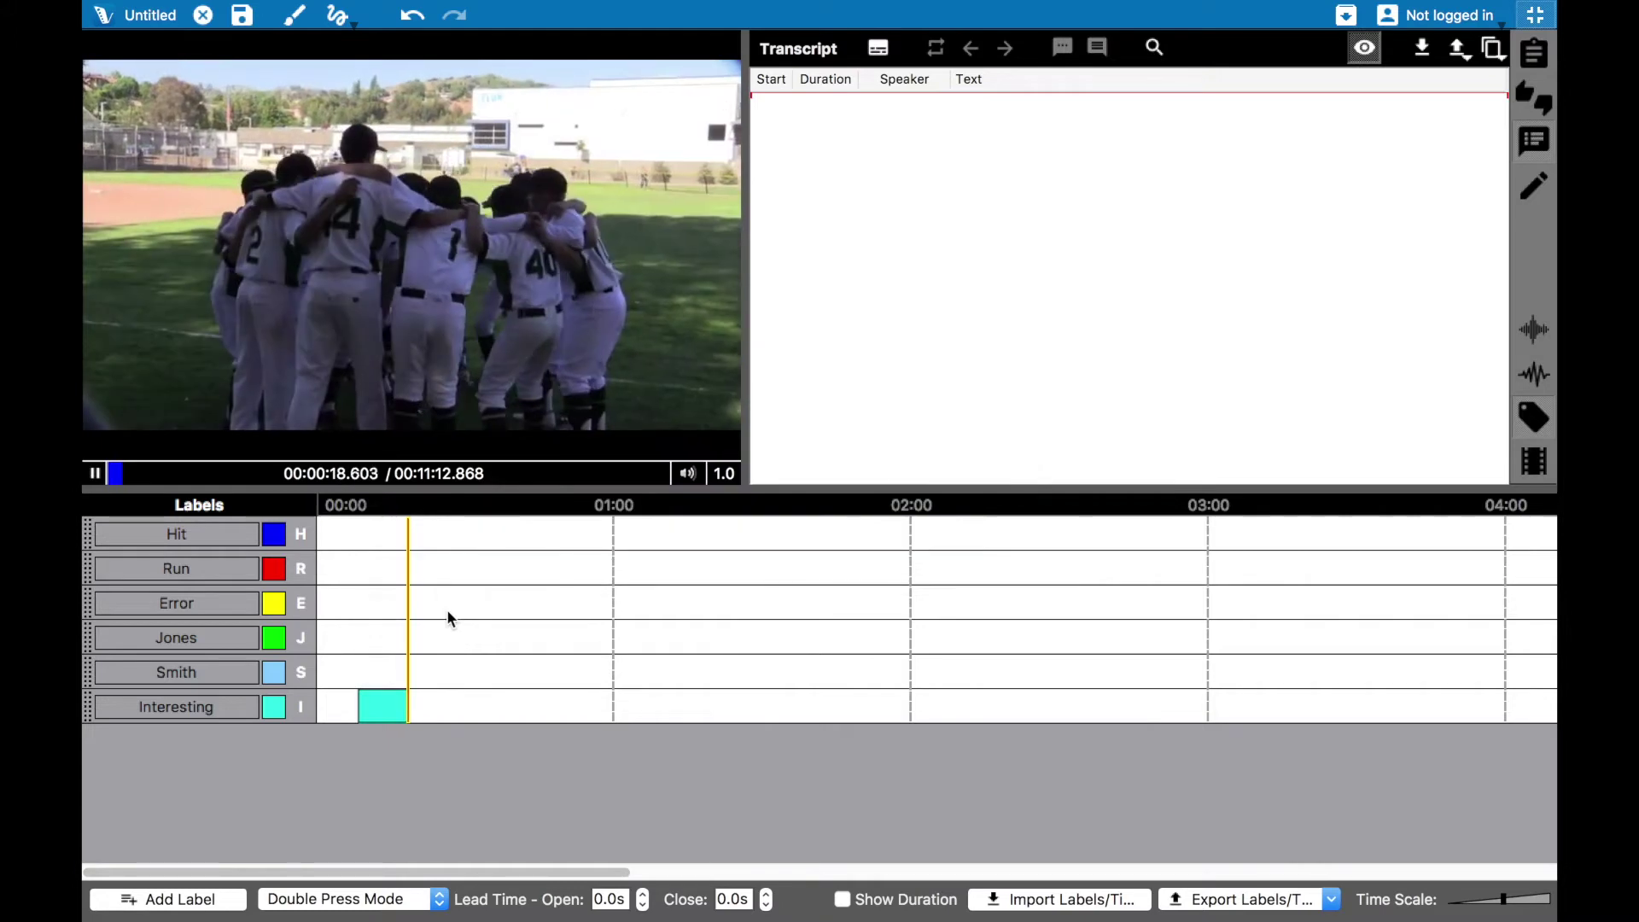
key(i)
Step: Add the description notes "Team Huddle" to the Interesting segment and adjust its span to about 00:12 to 00:38
double_click(383, 707)
text(Team Huddle)
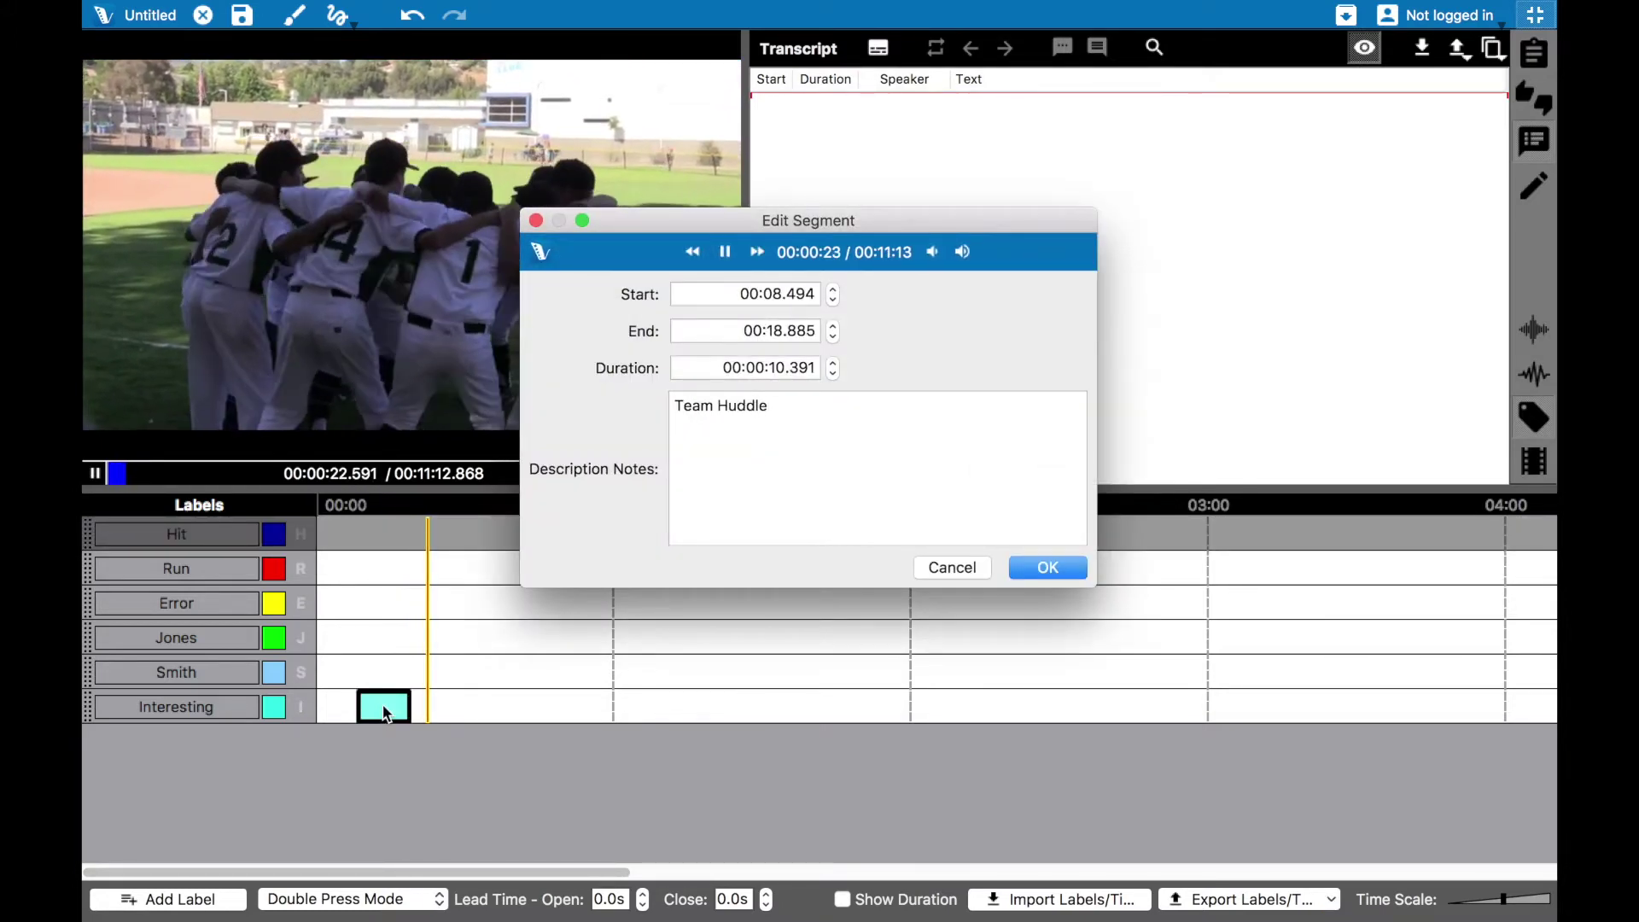
click(1038, 568)
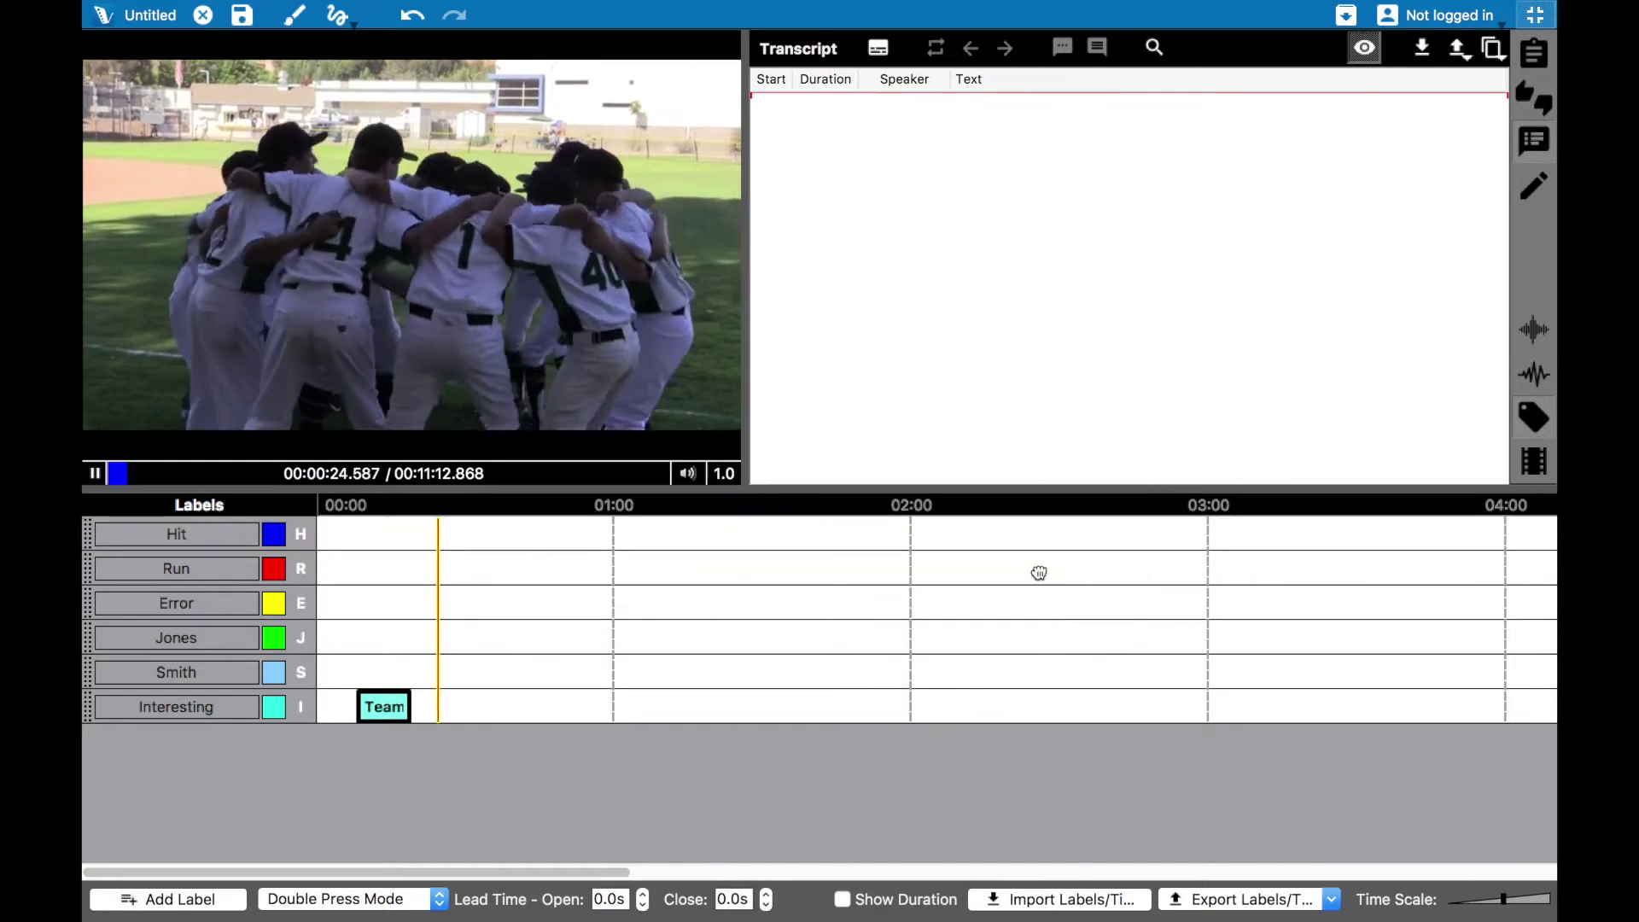
drag(412, 706, 473, 705)
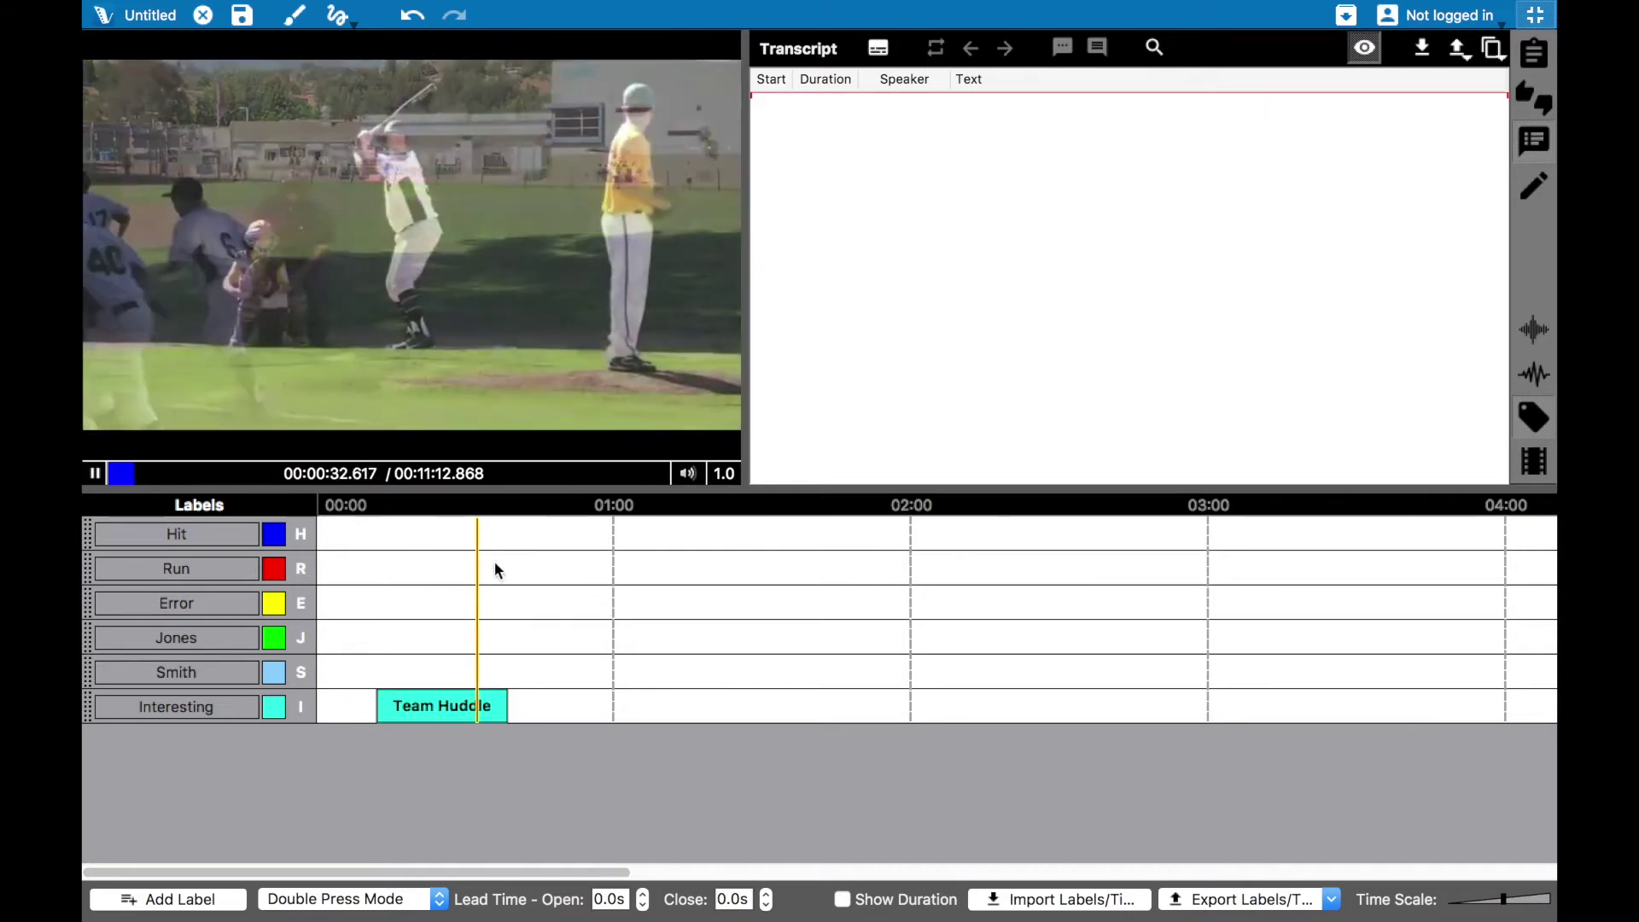
Step: Switch the labeling mode to Single Press Mode and re-enable labeling on the timelines
click(404, 900)
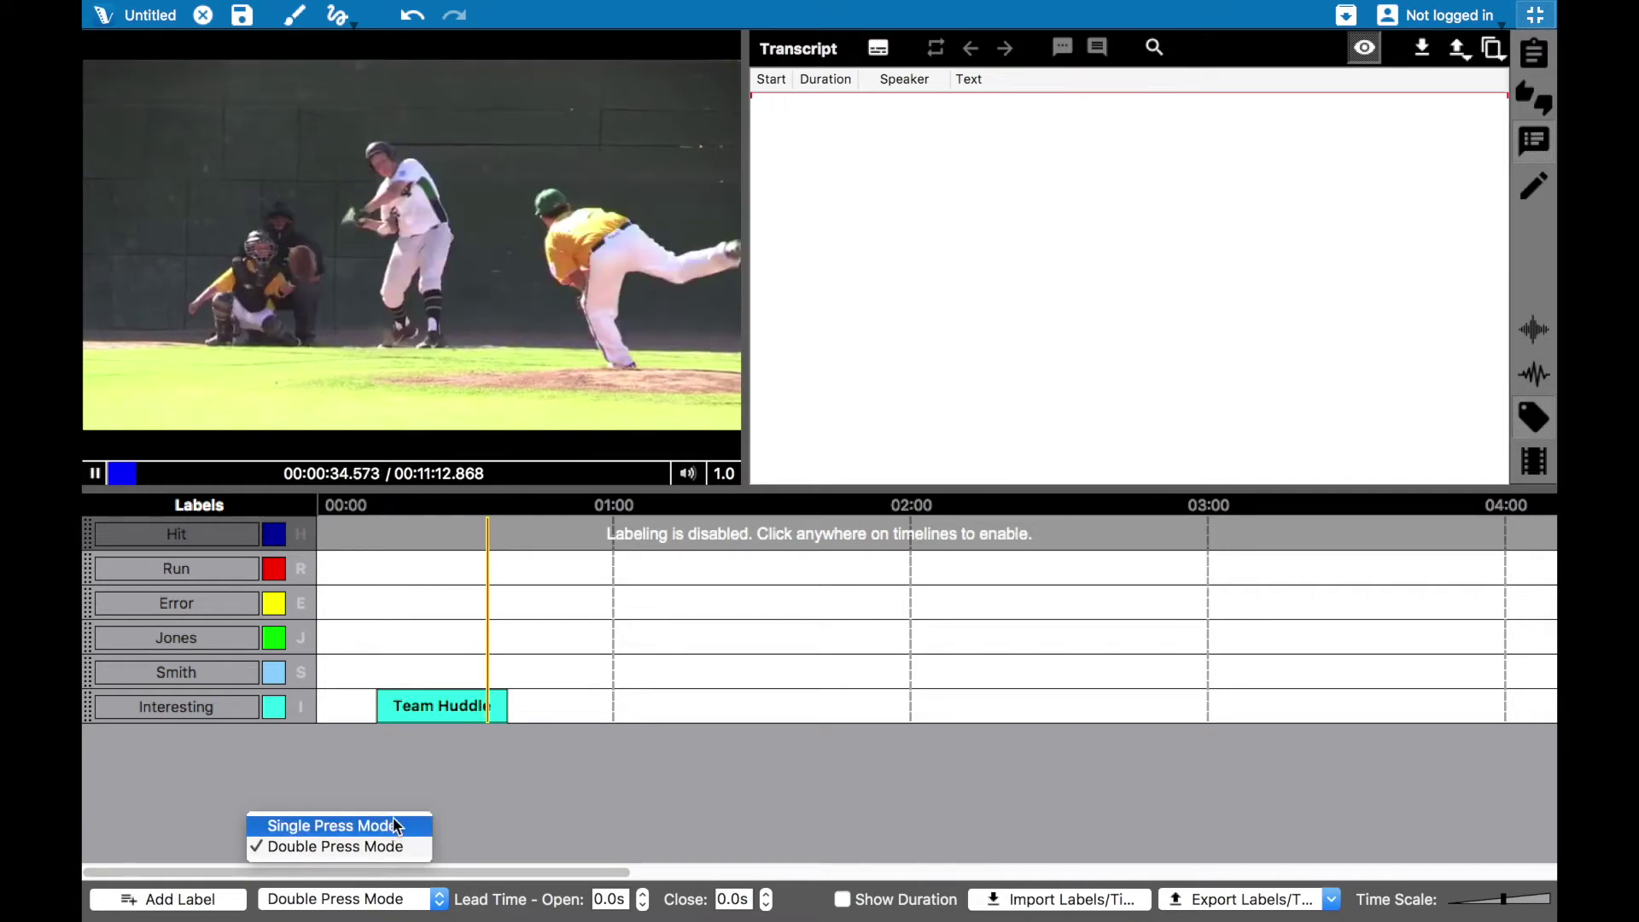
click(397, 825)
click(530, 567)
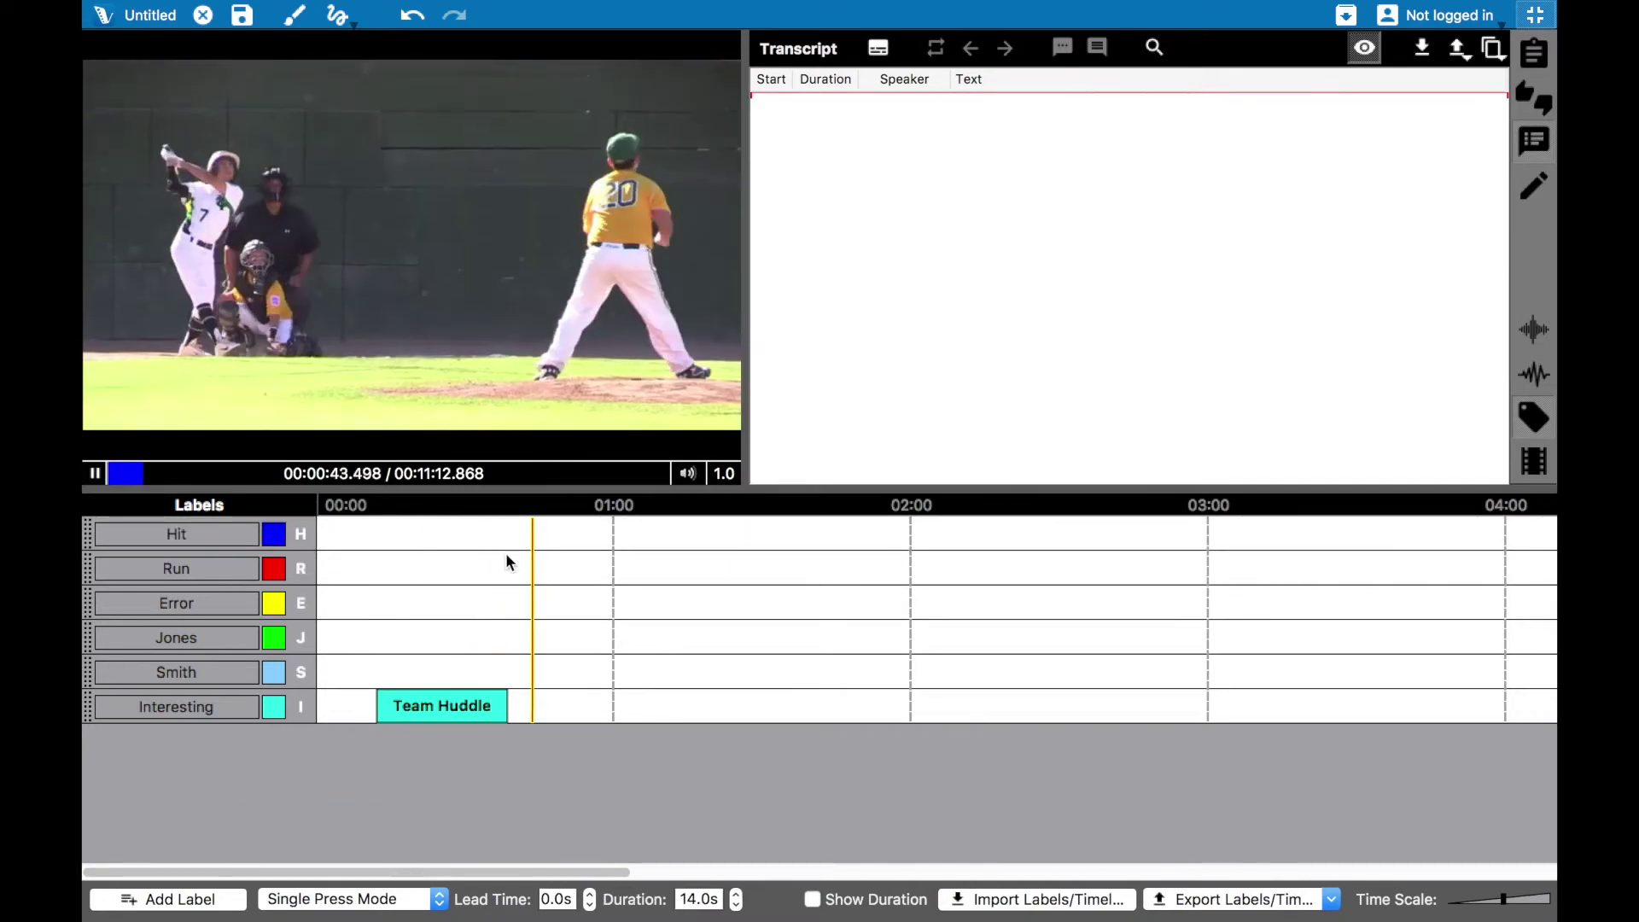
Step: Rewind to before the batter's hit and mark 14-second Hit, Run and green player-label segments together at about 00:42
click(505, 553)
click(495, 559)
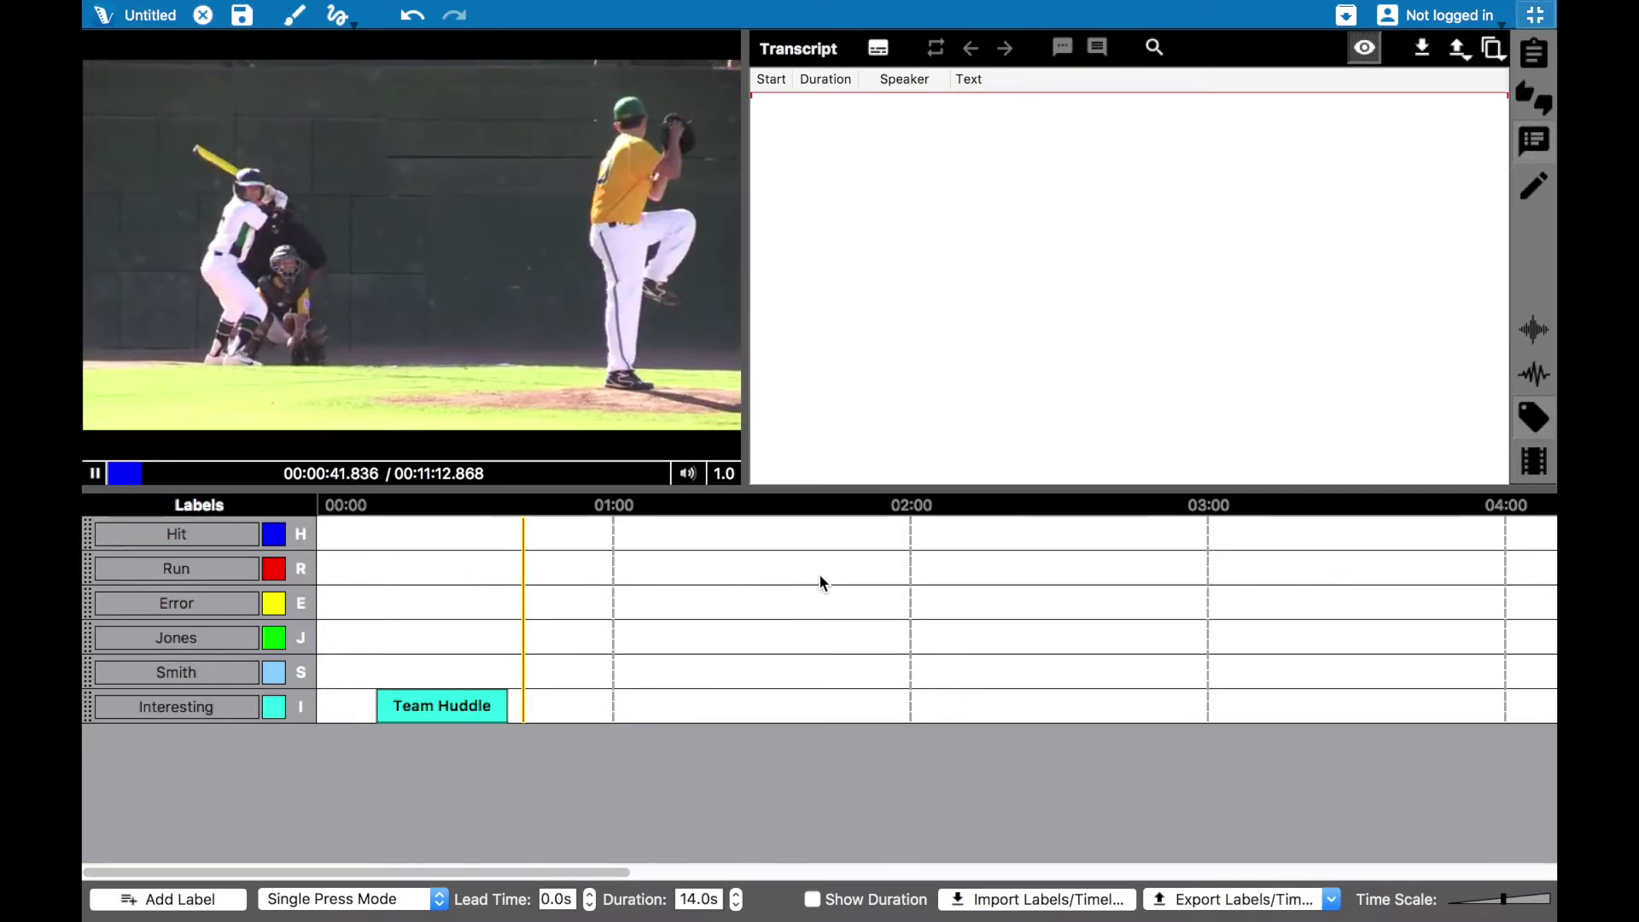
key(h)
key(r)
key(j)
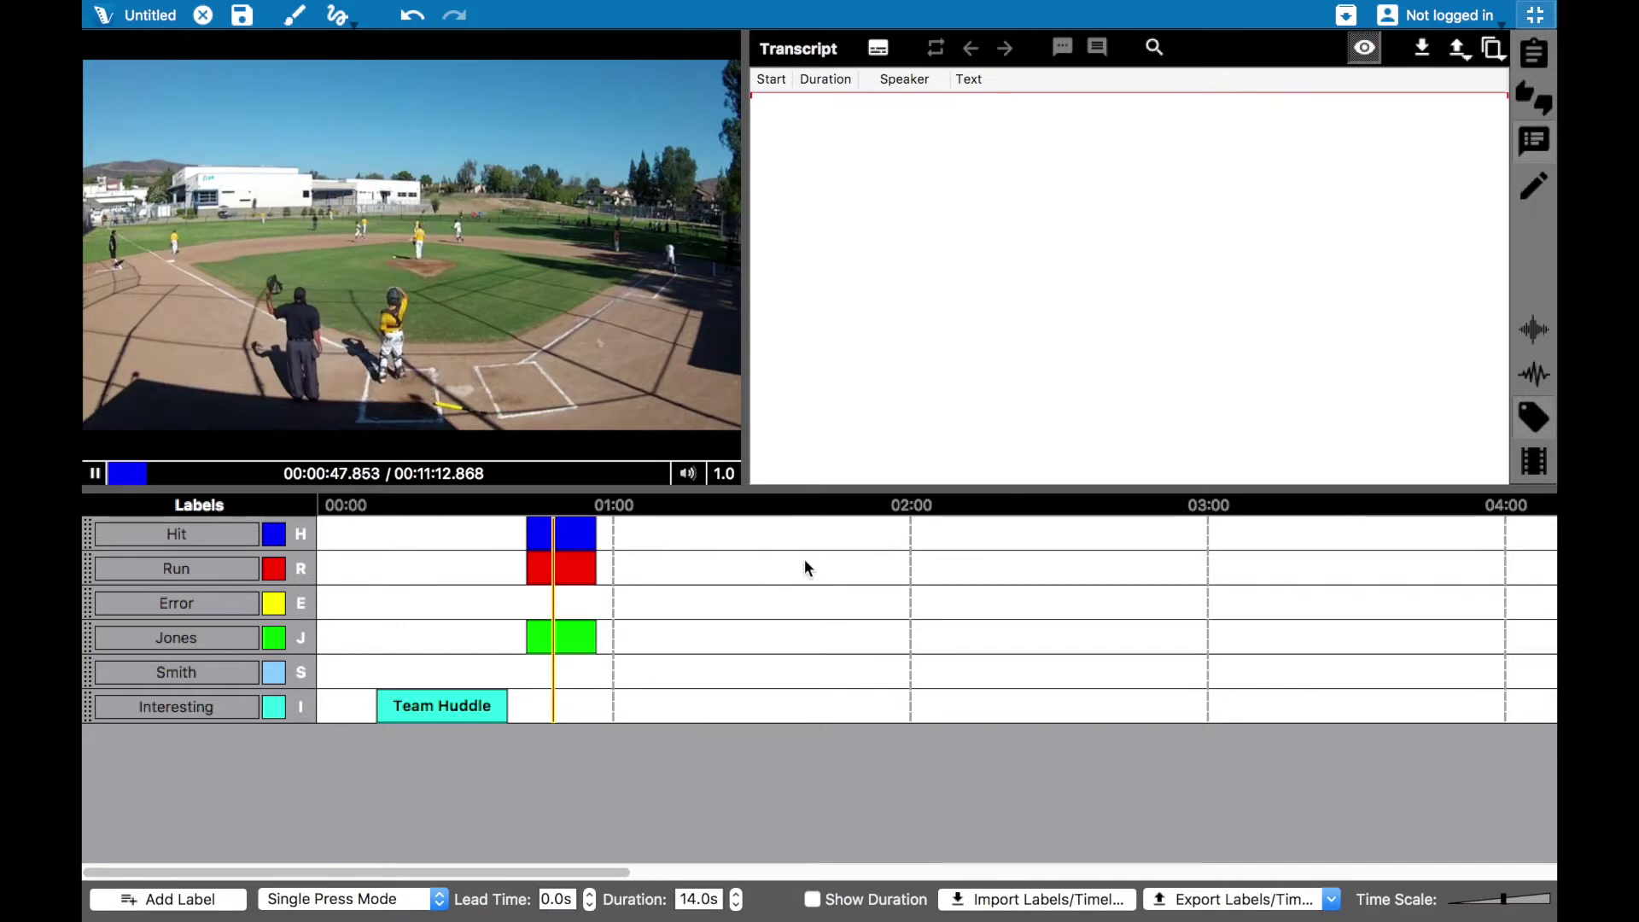
Step: Set the labeling lead time to 2.0 s and re-enable labeling on the timelines
click(589, 893)
click(589, 893)
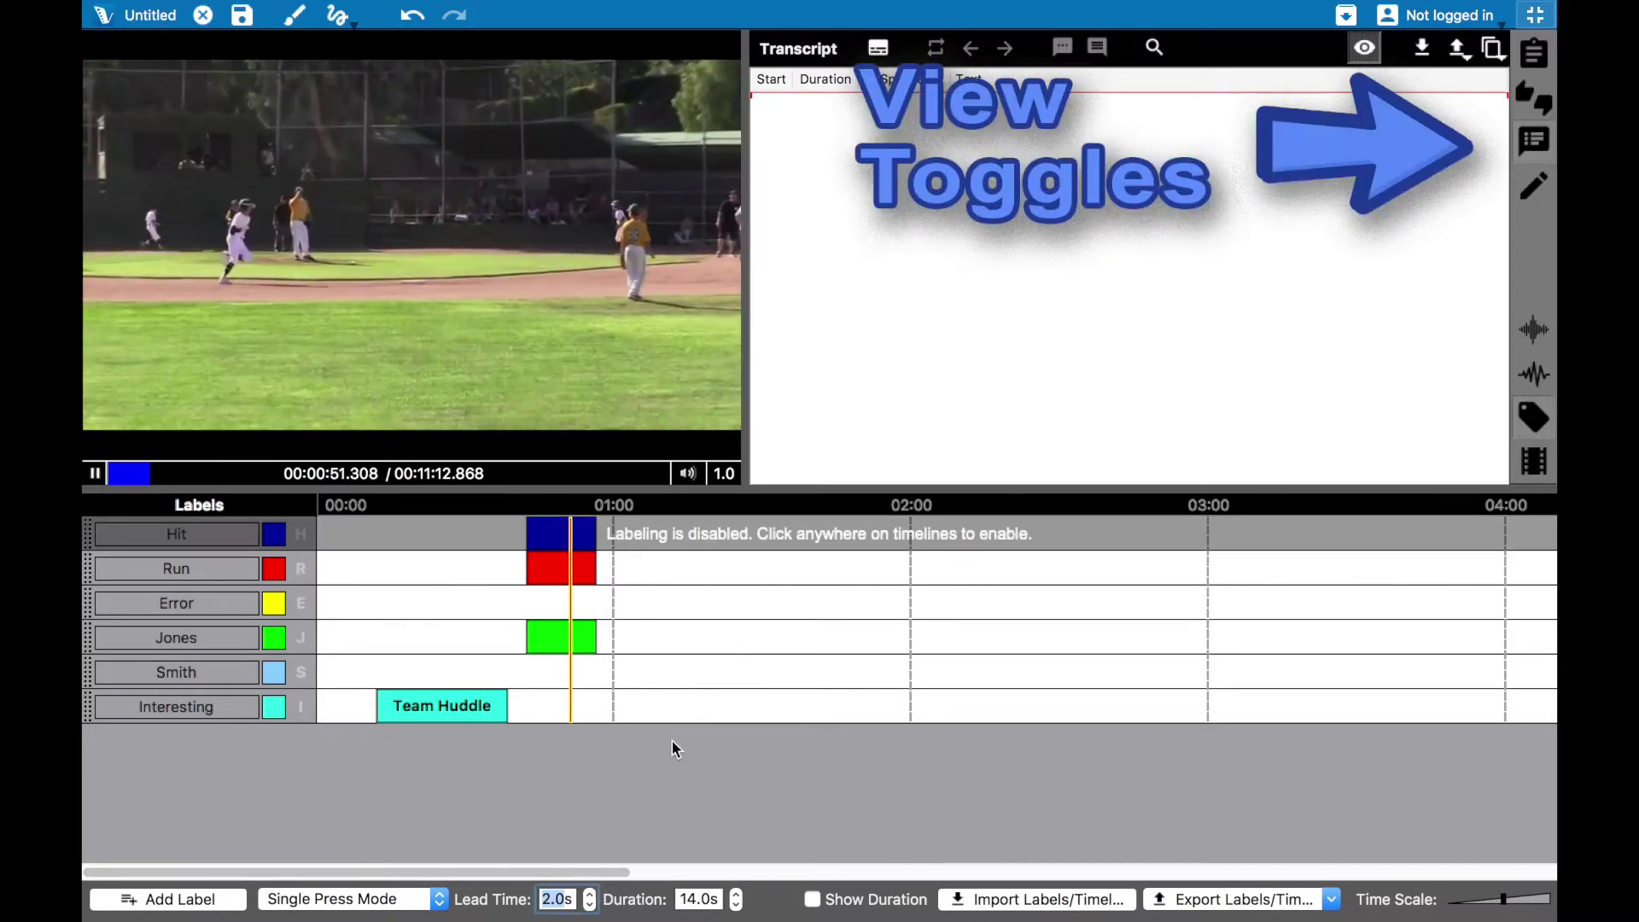
click(668, 636)
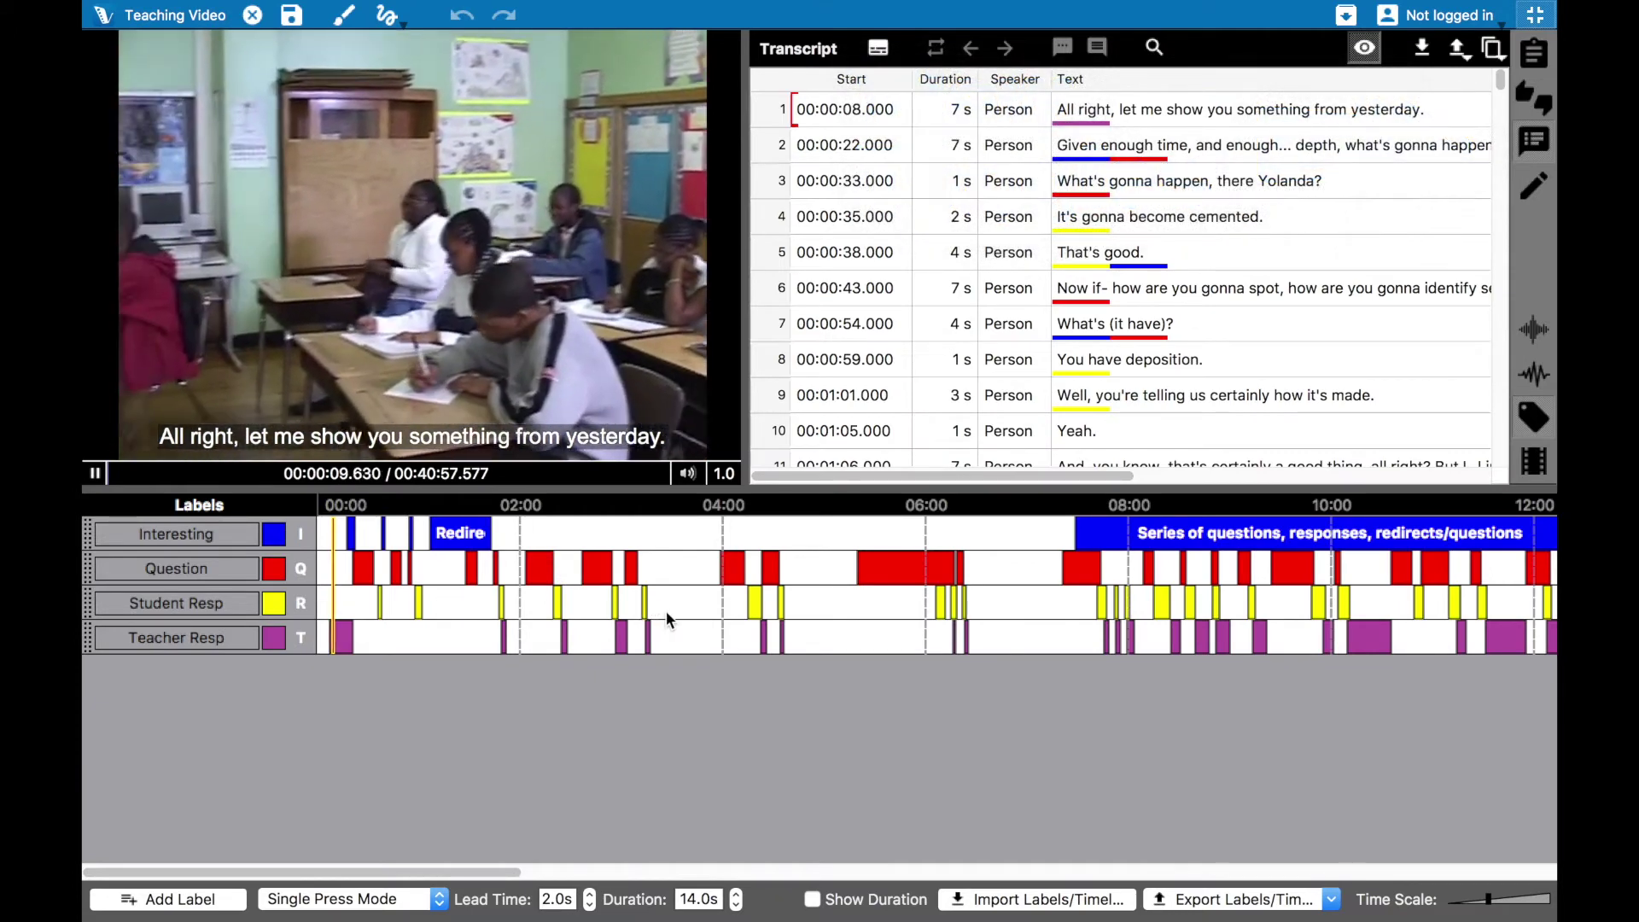
Step: Jump to about 03:27 in the Teaching Video project, pause playback and show the Interrater Reliability ratings
click(667, 612)
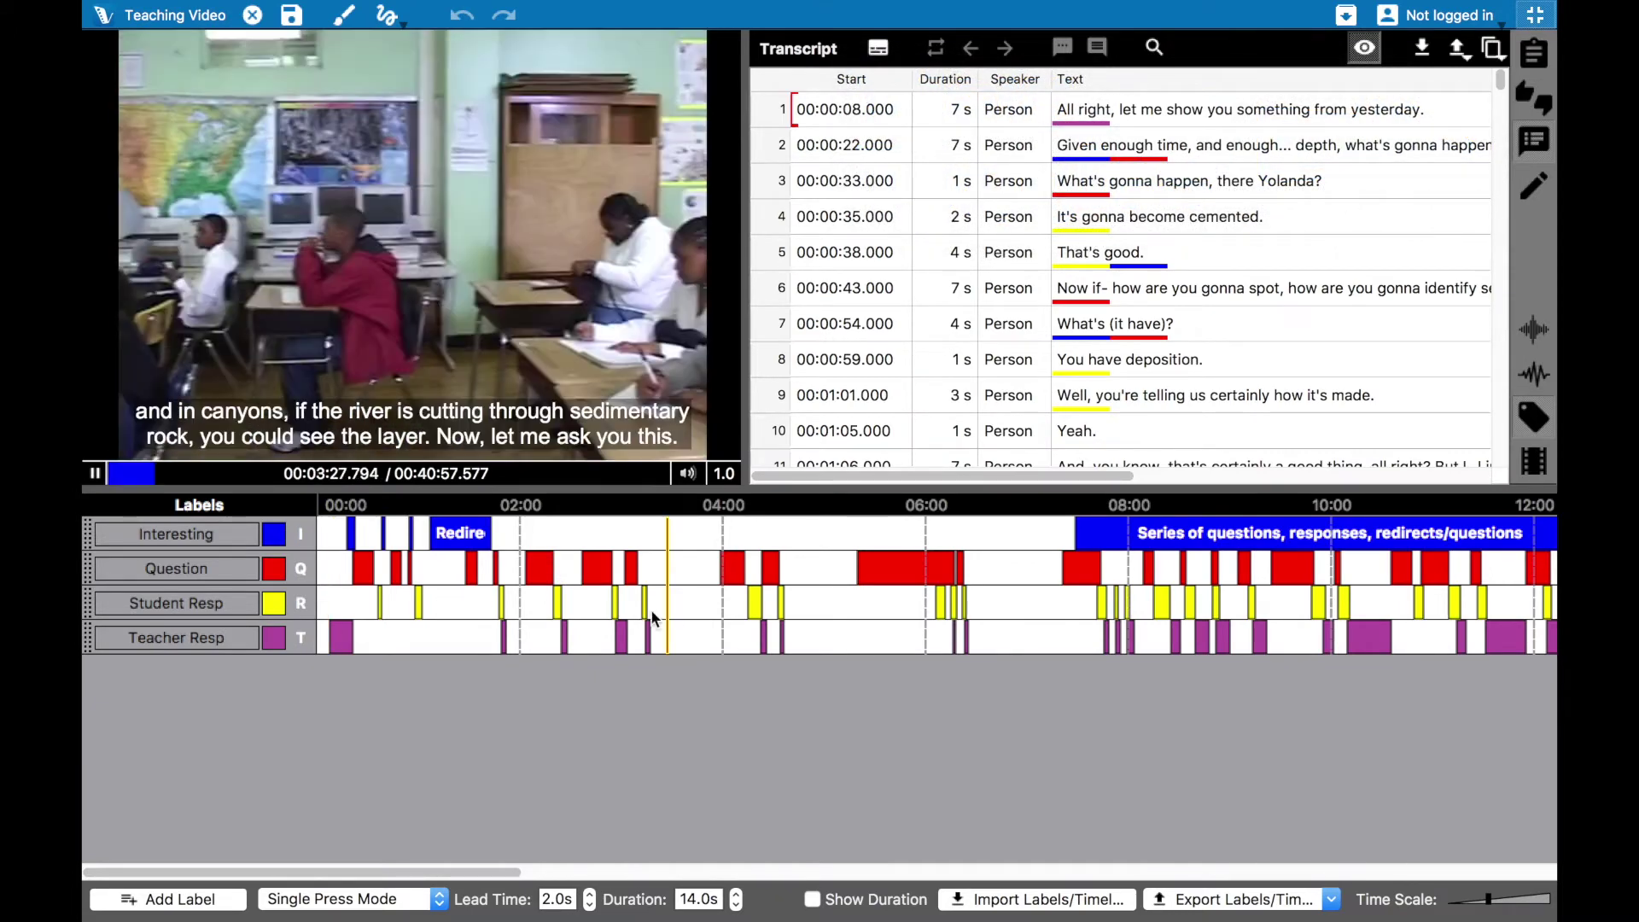
click(96, 474)
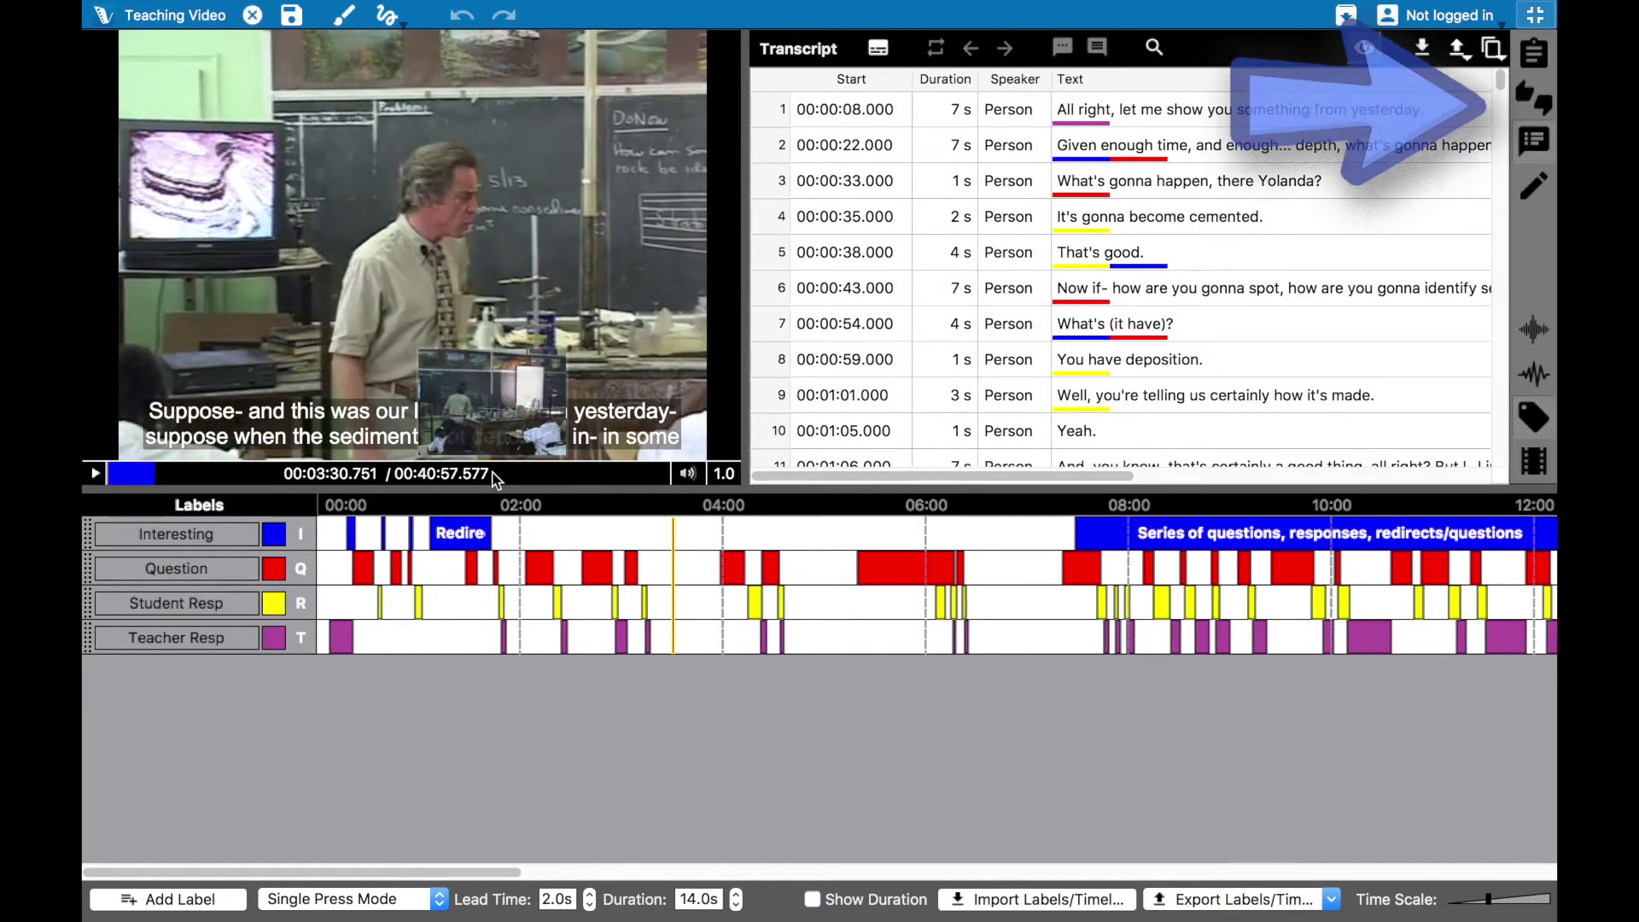
click(1534, 113)
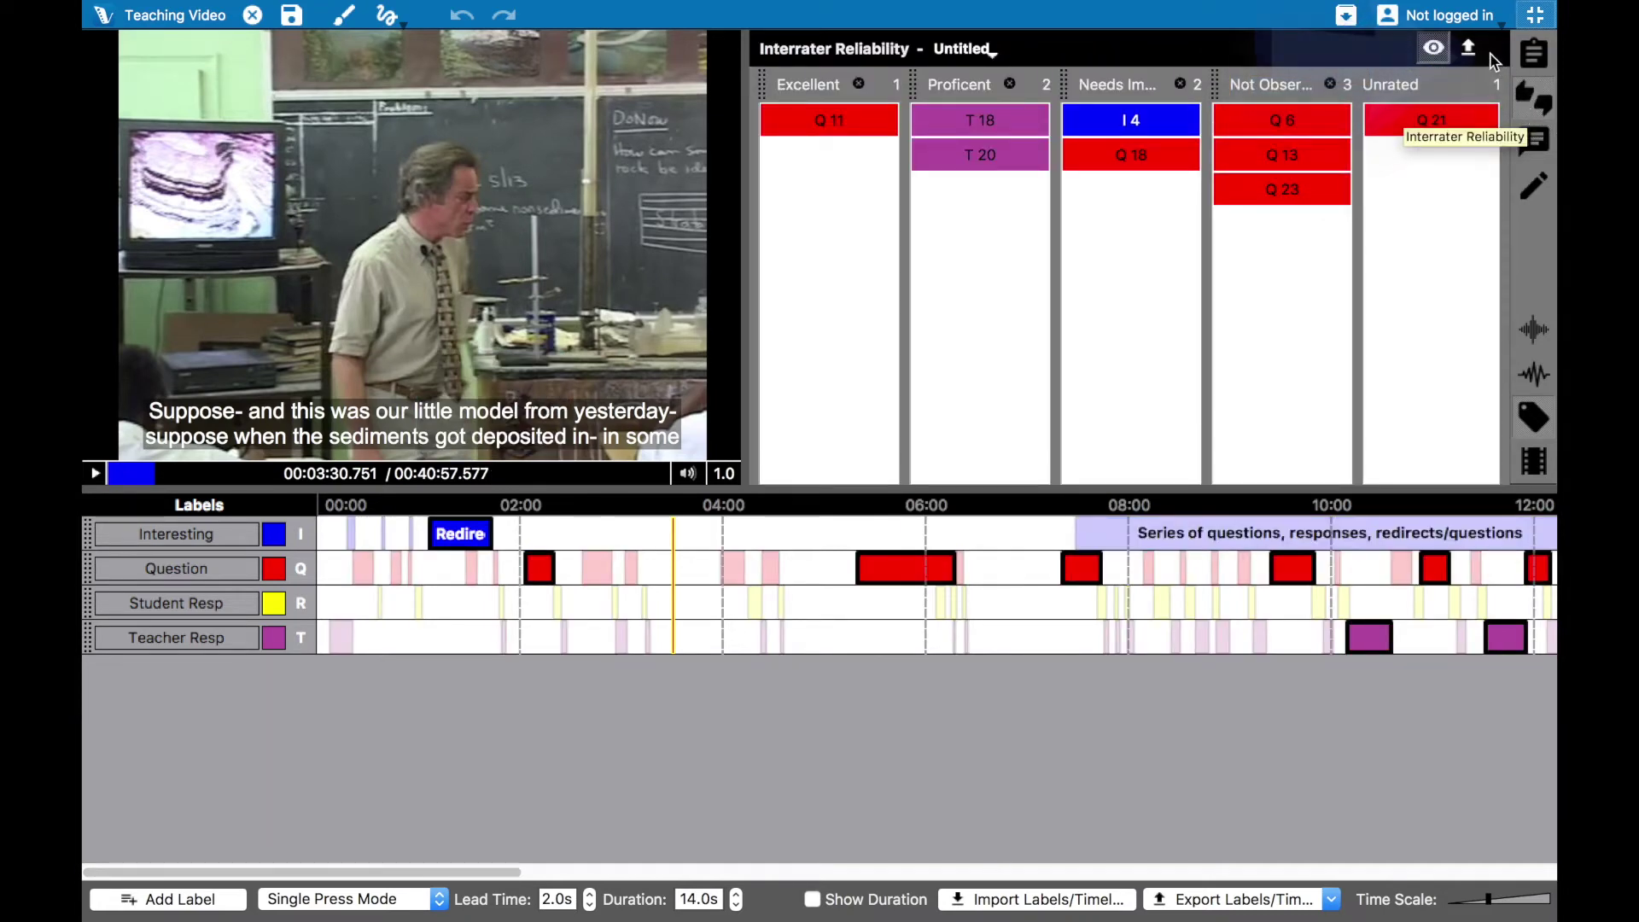
Step: Show the Text Links view and look through the Reform Teaching Observation Protocol statements
click(1534, 53)
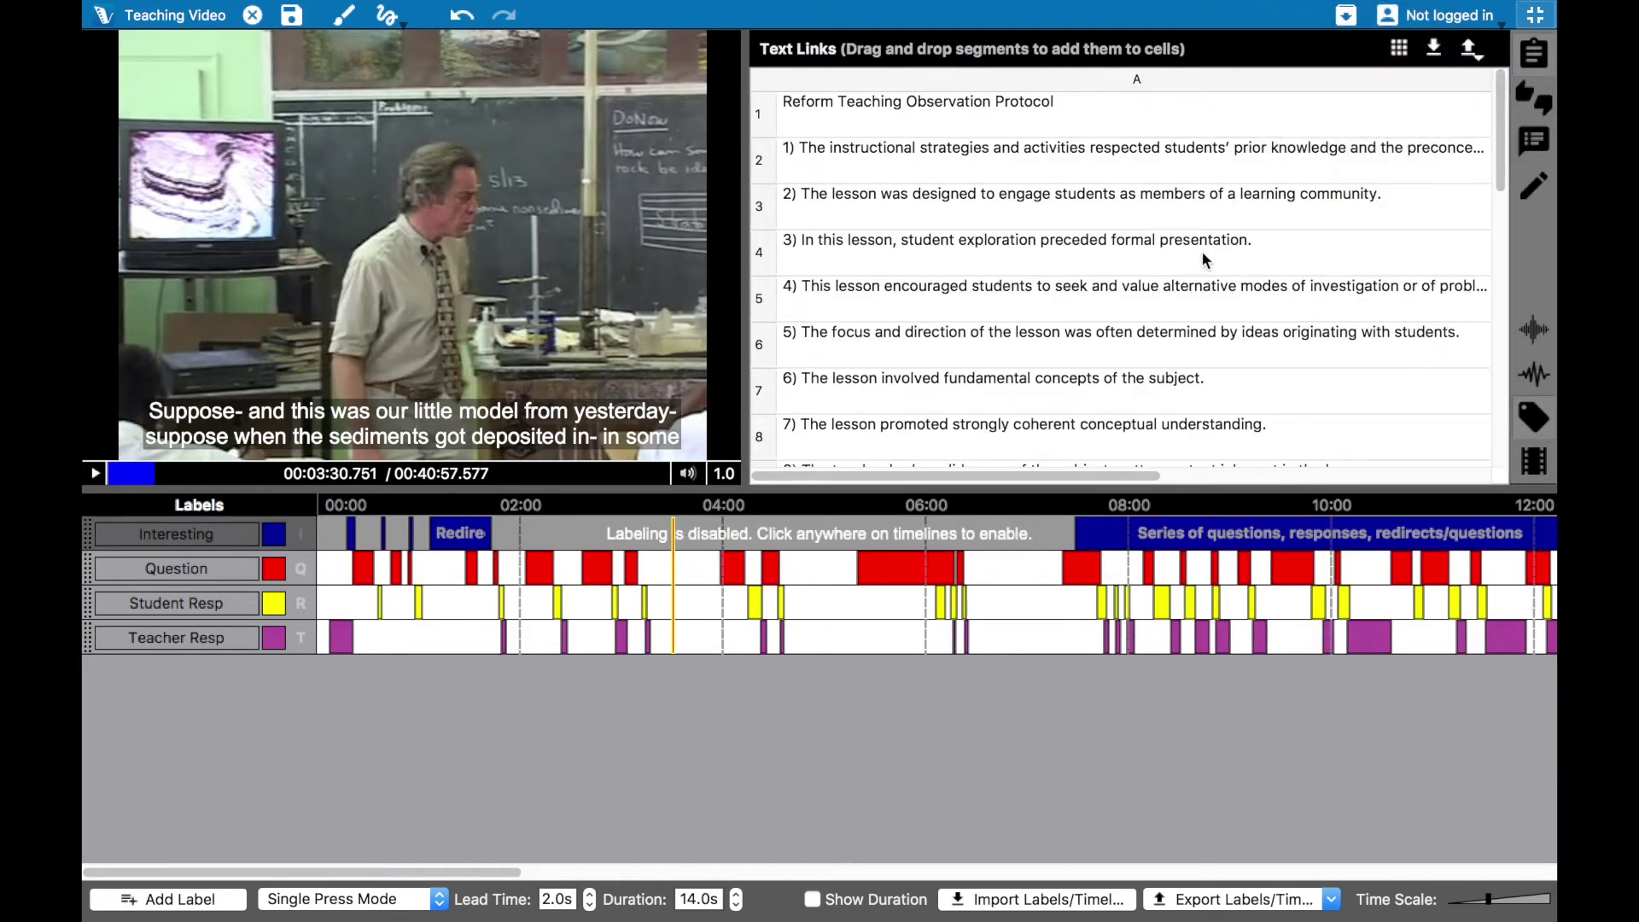
scroll(1186, 291, down, 6)
scroll(1171, 315, up, 6)
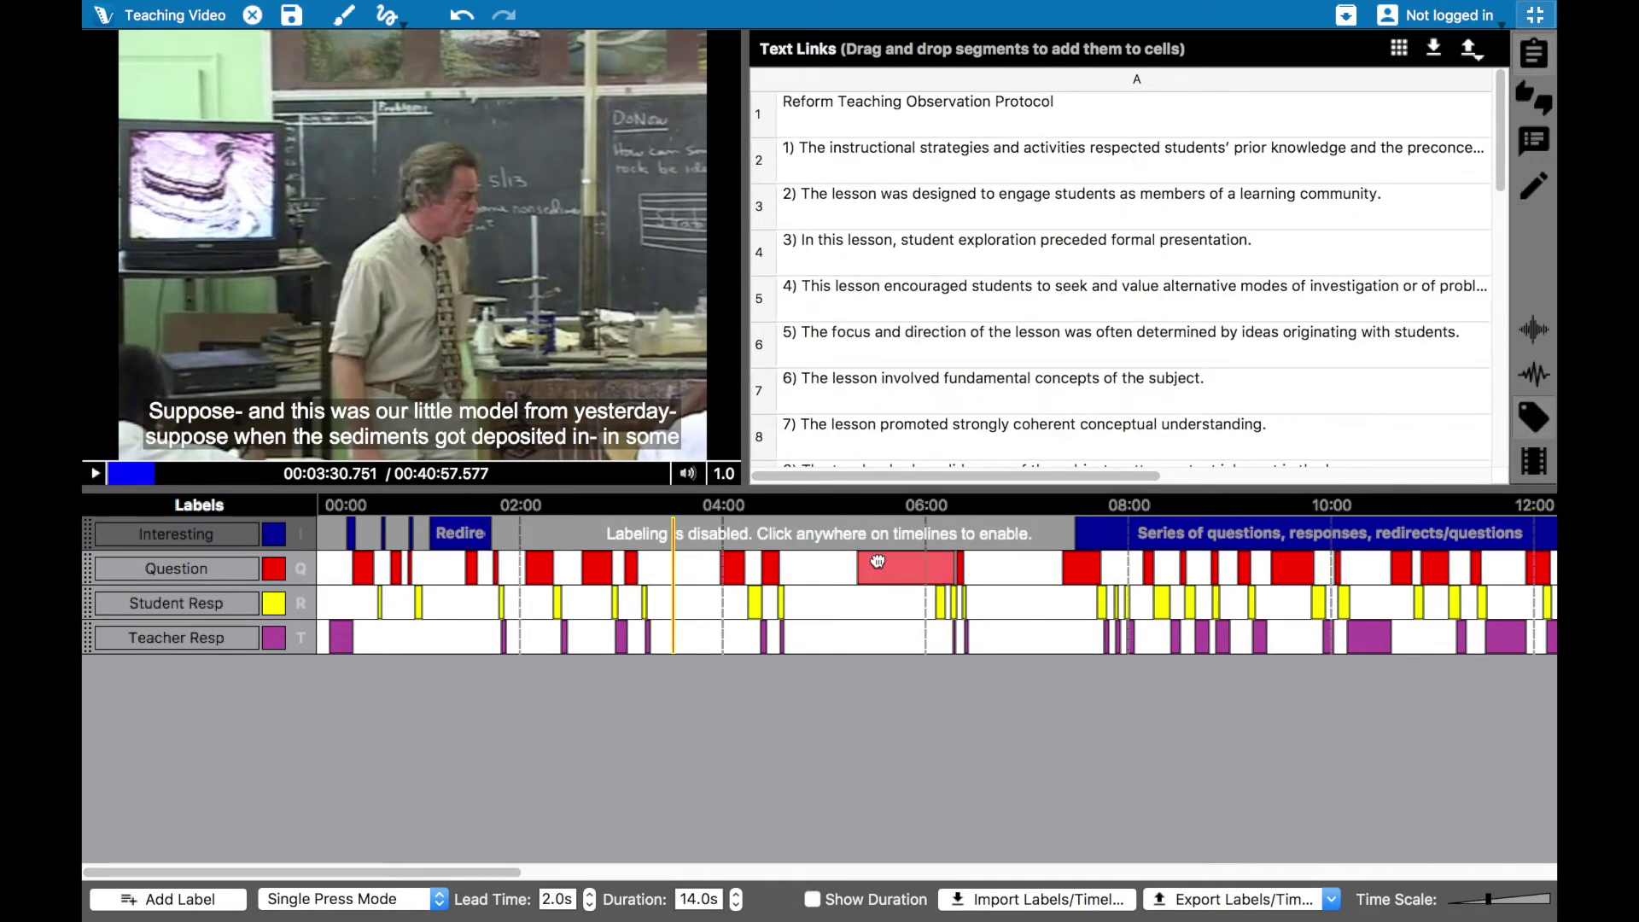
Step: Link the long Question segment starting at about 05:20 to protocol statement 1 and the Redirection segment to statement 2
drag(878, 563, 971, 189)
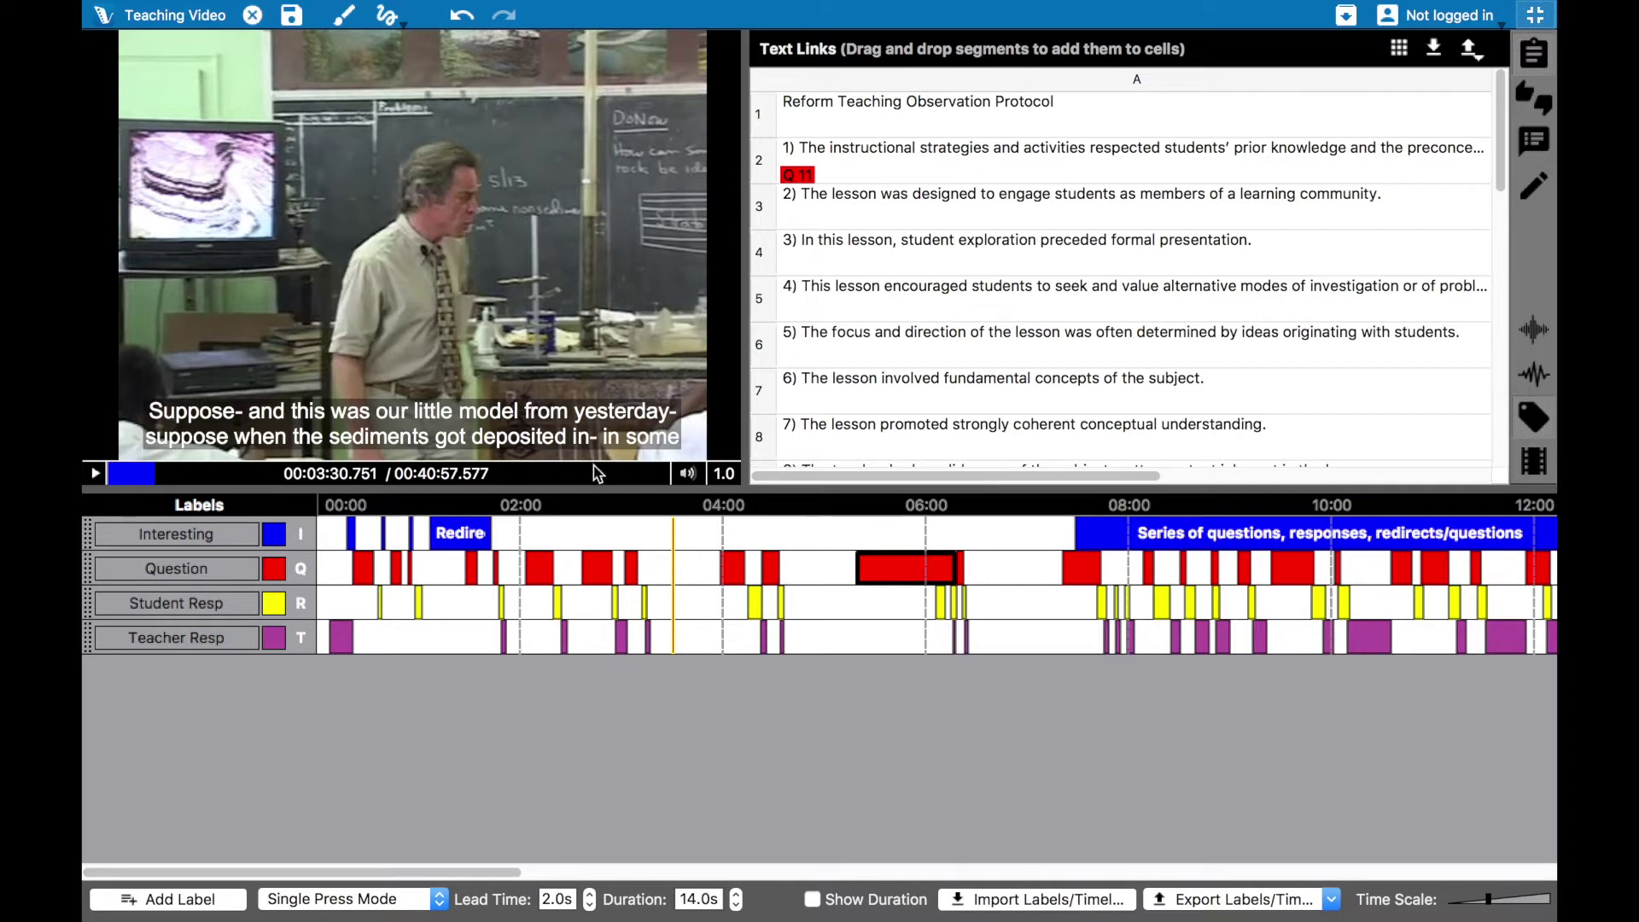
drag(461, 533, 817, 316)
drag(884, 220, 885, 222)
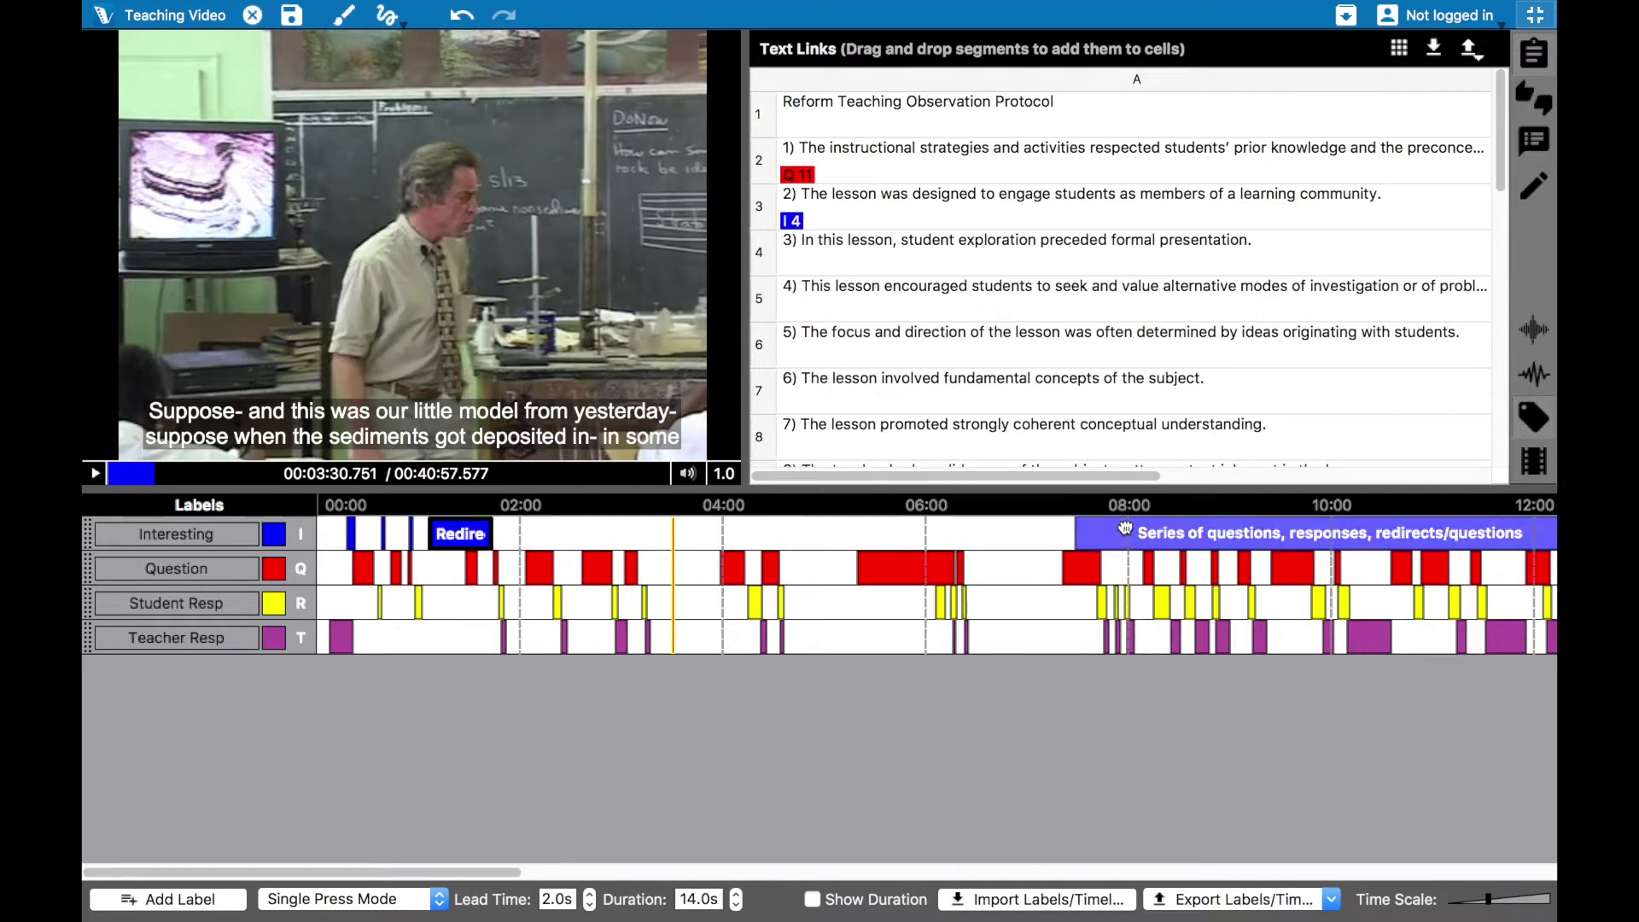
Step: Link the Student Resp segment at about 08:20 and the Question segment at about 09:25 to protocol statement 2
drag(1164, 609, 990, 269)
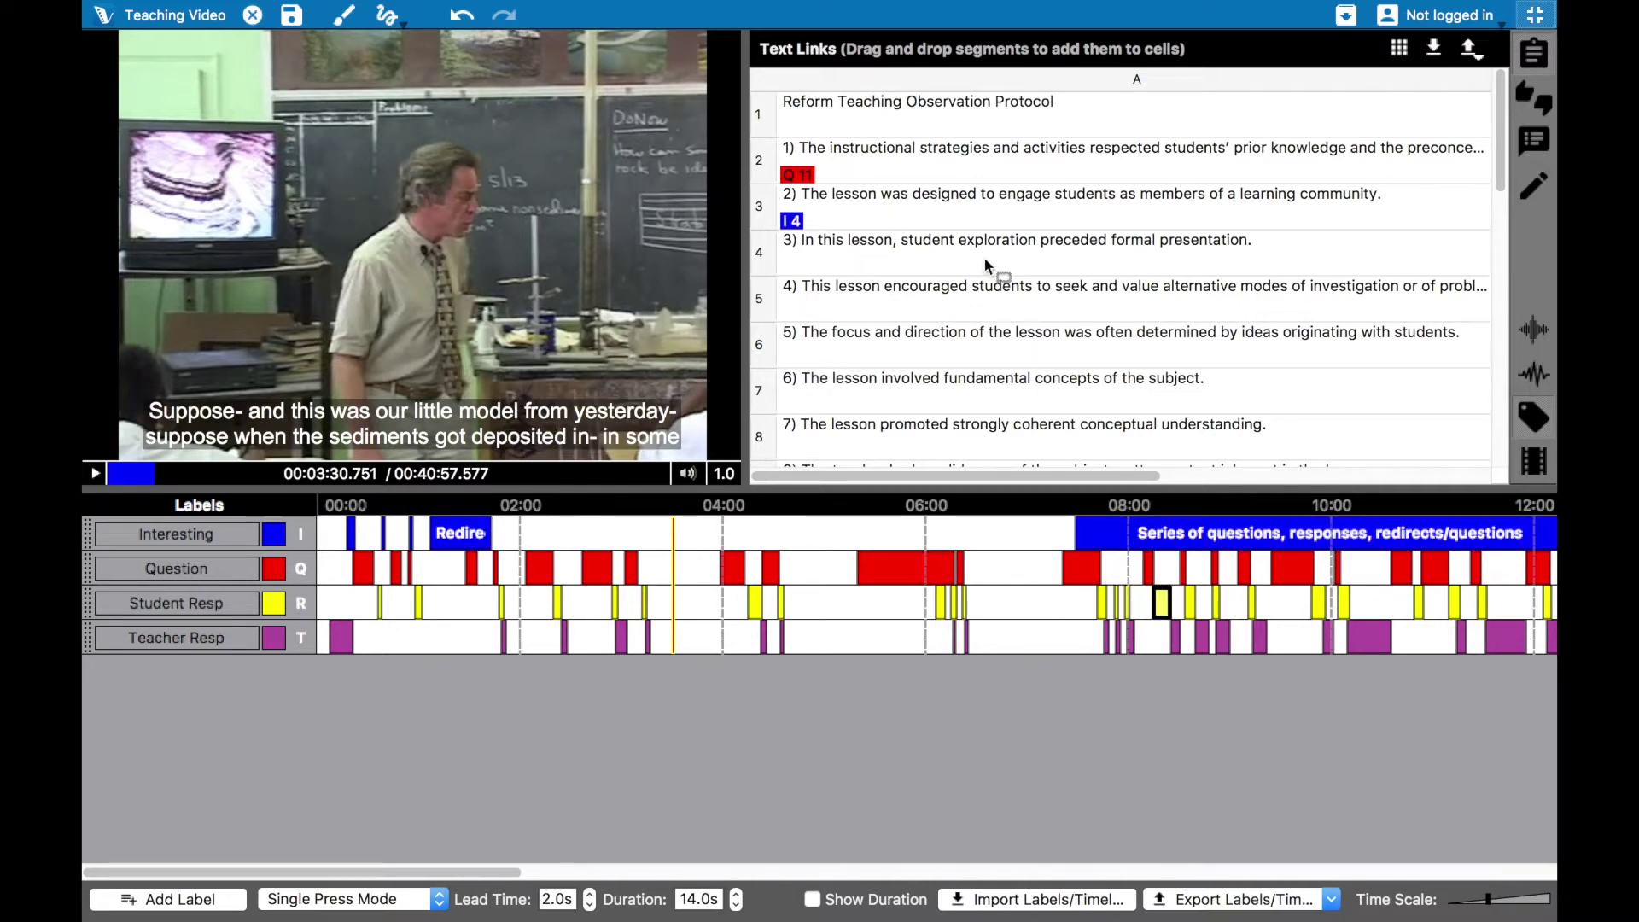
drag(965, 214, 966, 213)
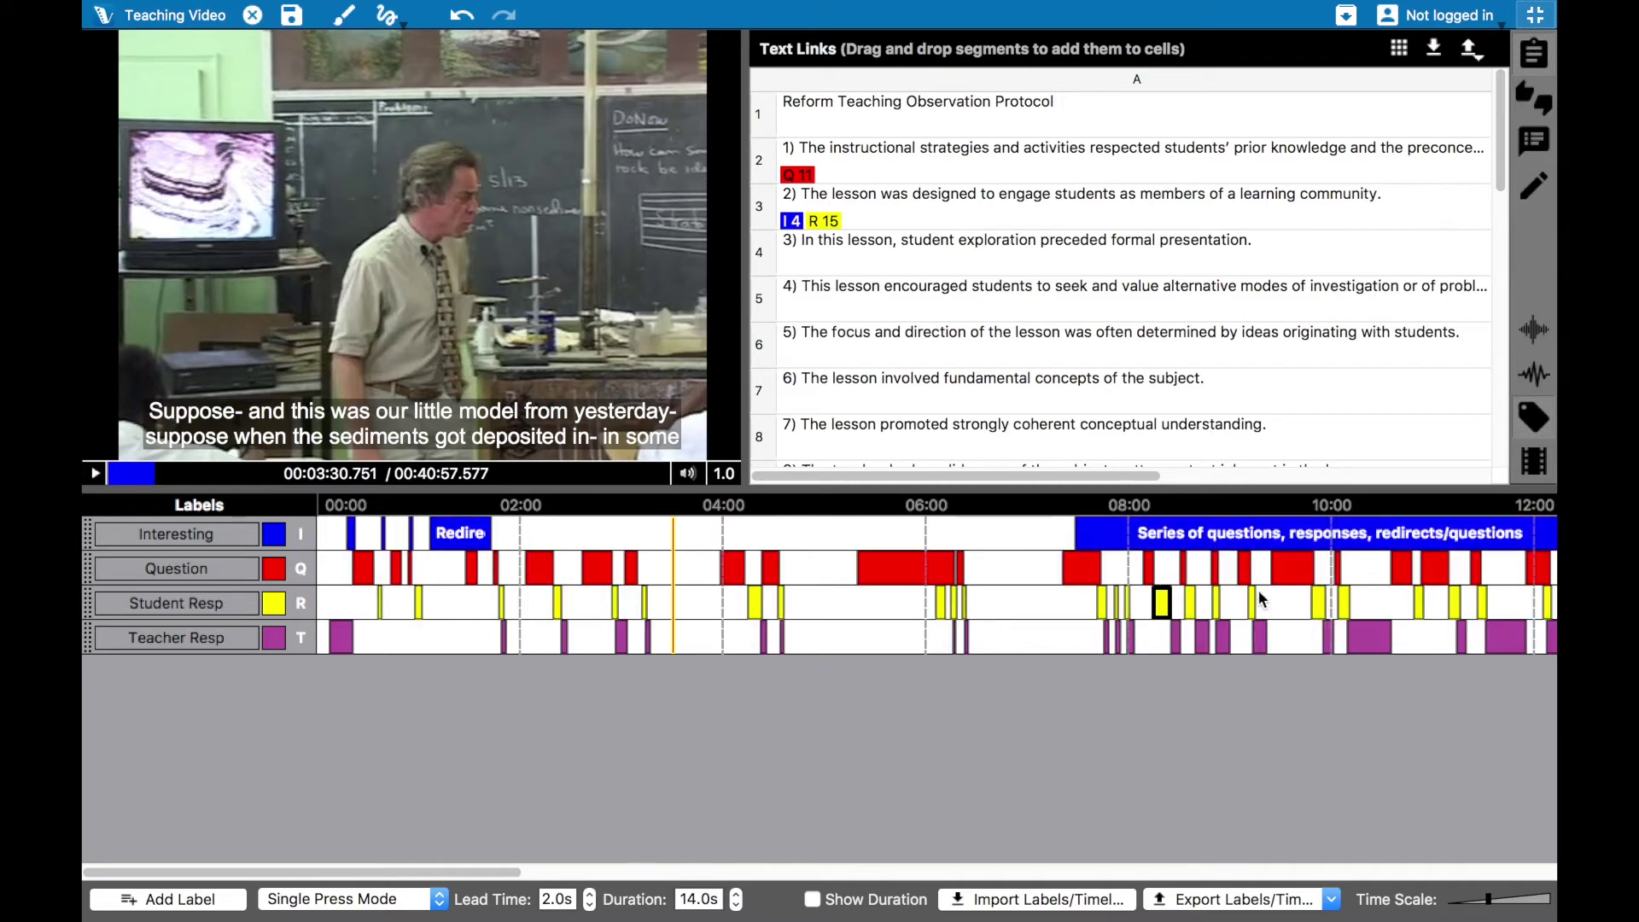
click(1289, 569)
drag(974, 203, 958, 222)
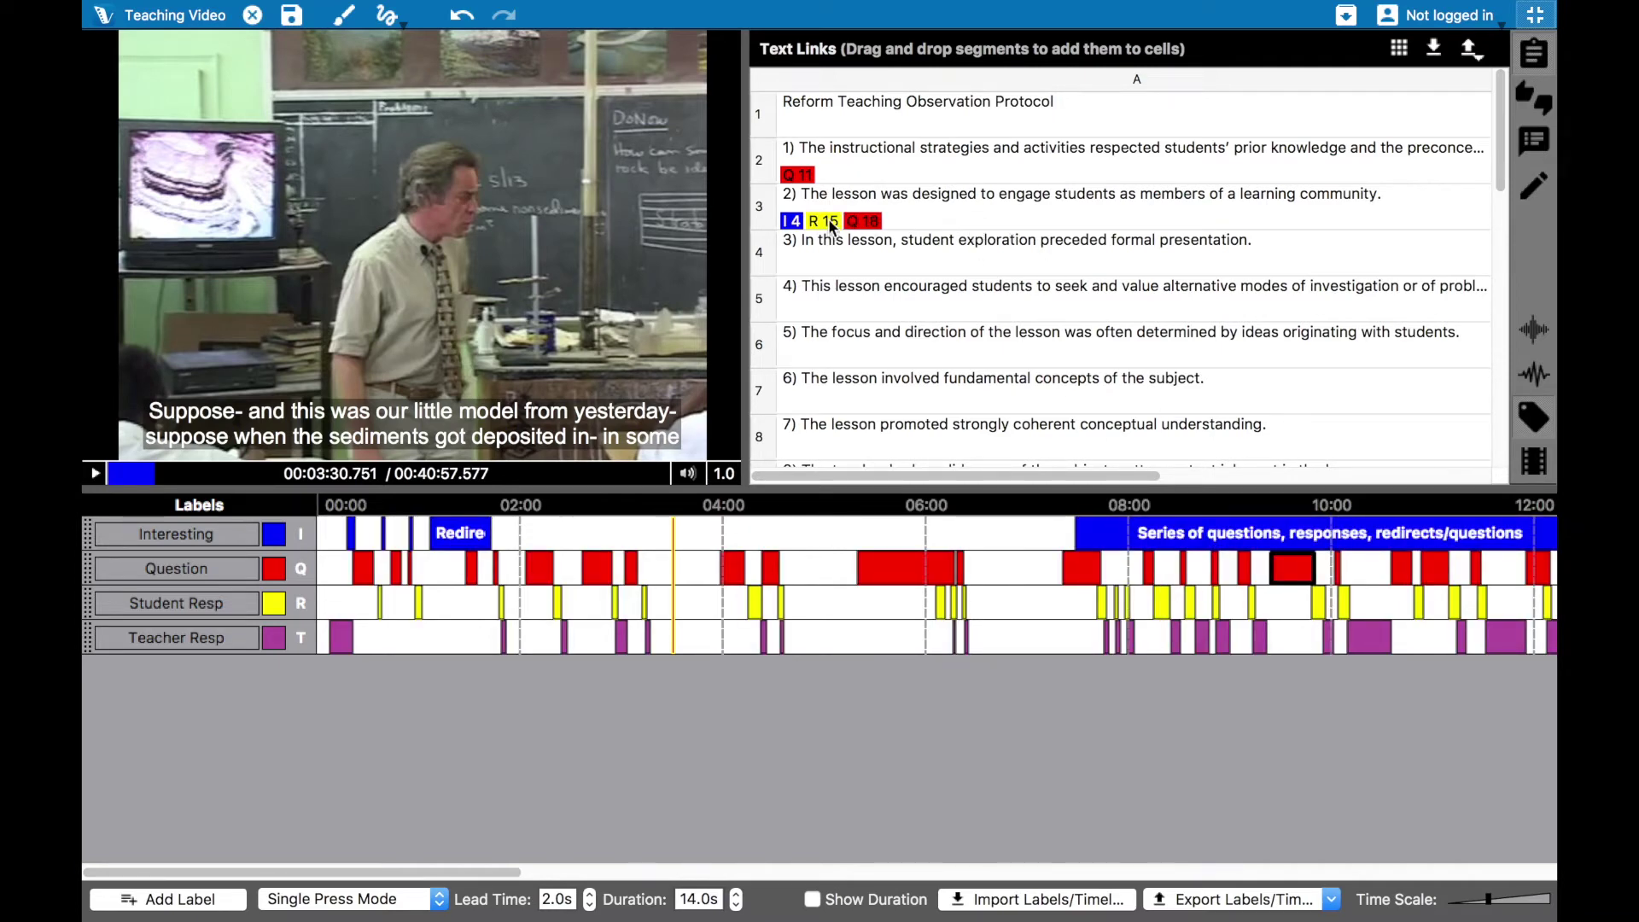
click(867, 225)
right_click(867, 224)
key(Escape)
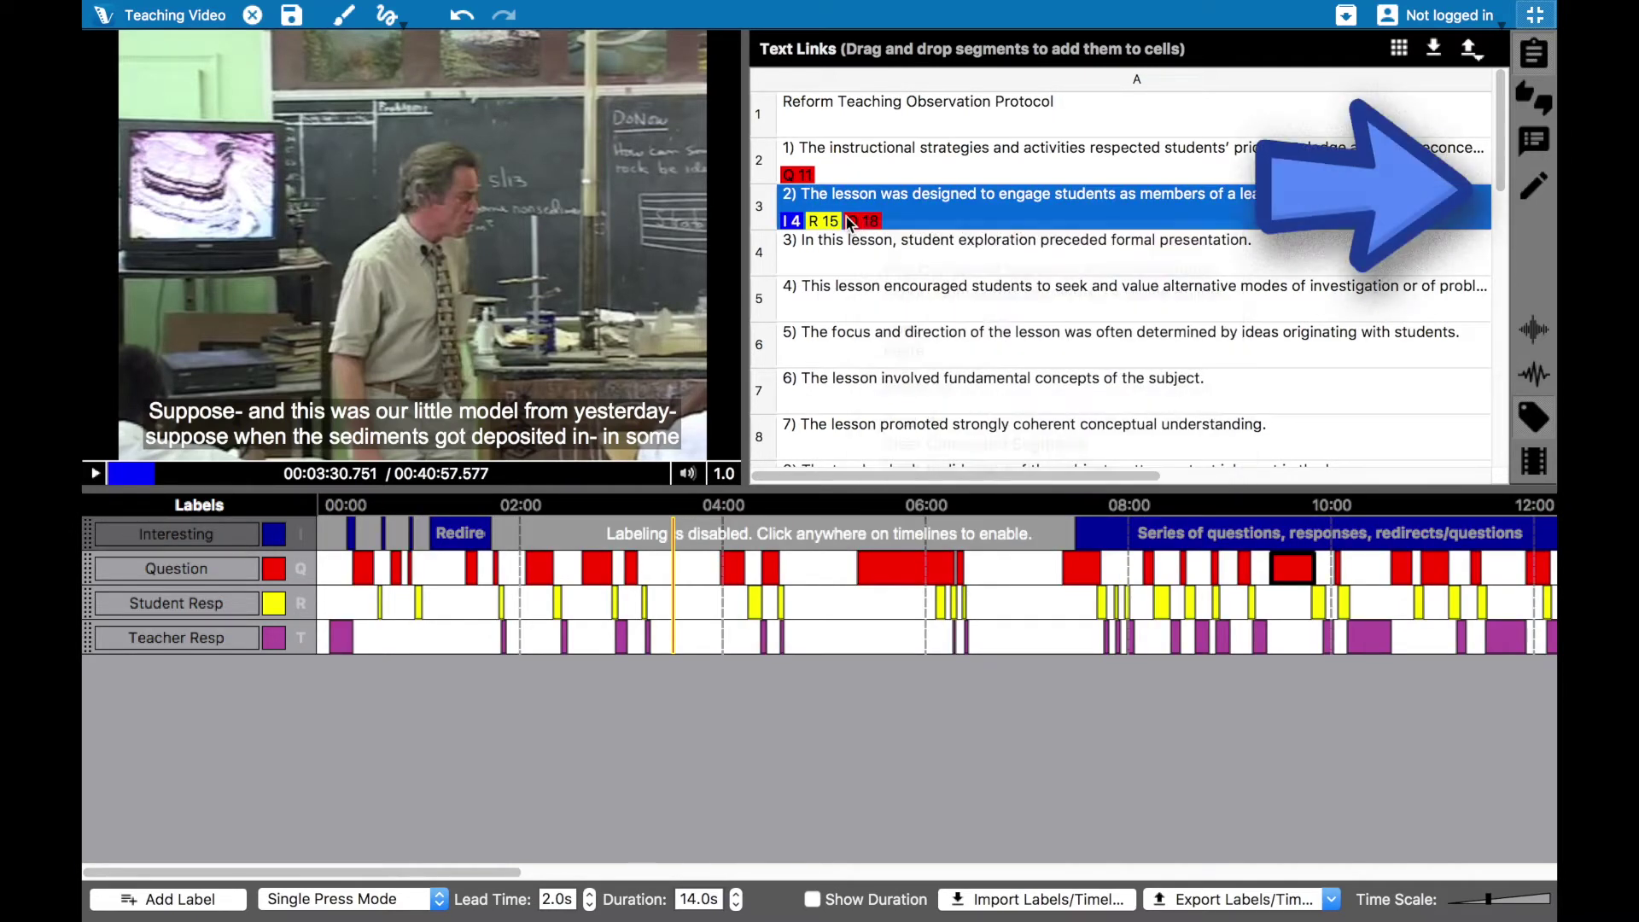
Step: Write "General written notes go here. Get a conversation going." in the general notes and toggle the waveform displays
text(General written notes go here.  Get a conversation going.)
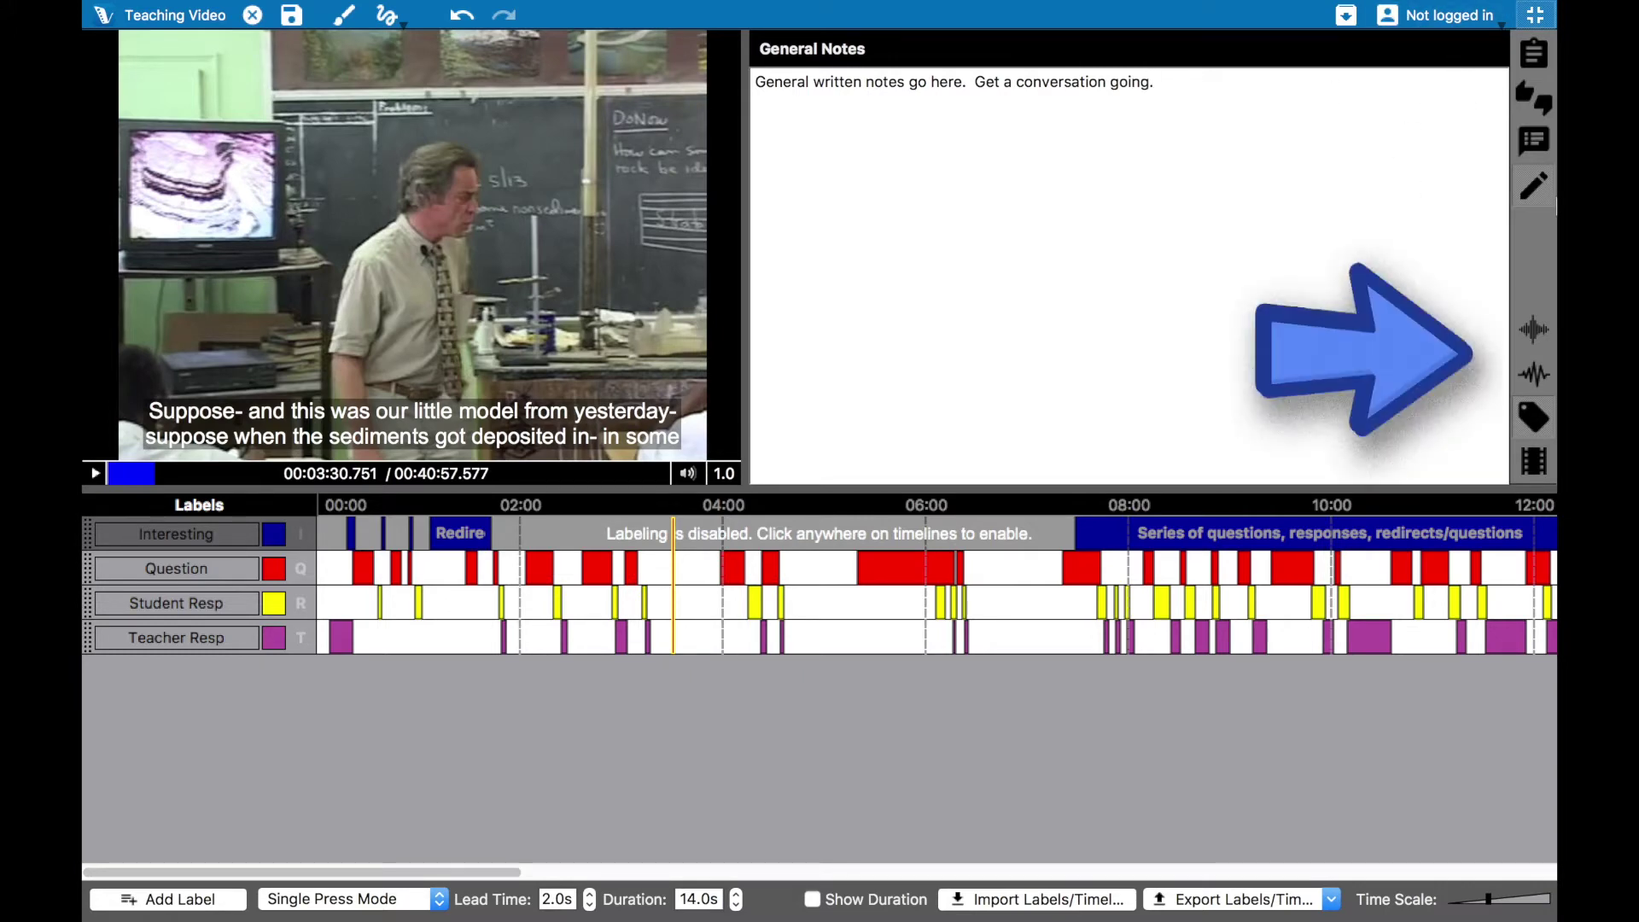
click(1537, 335)
click(1544, 375)
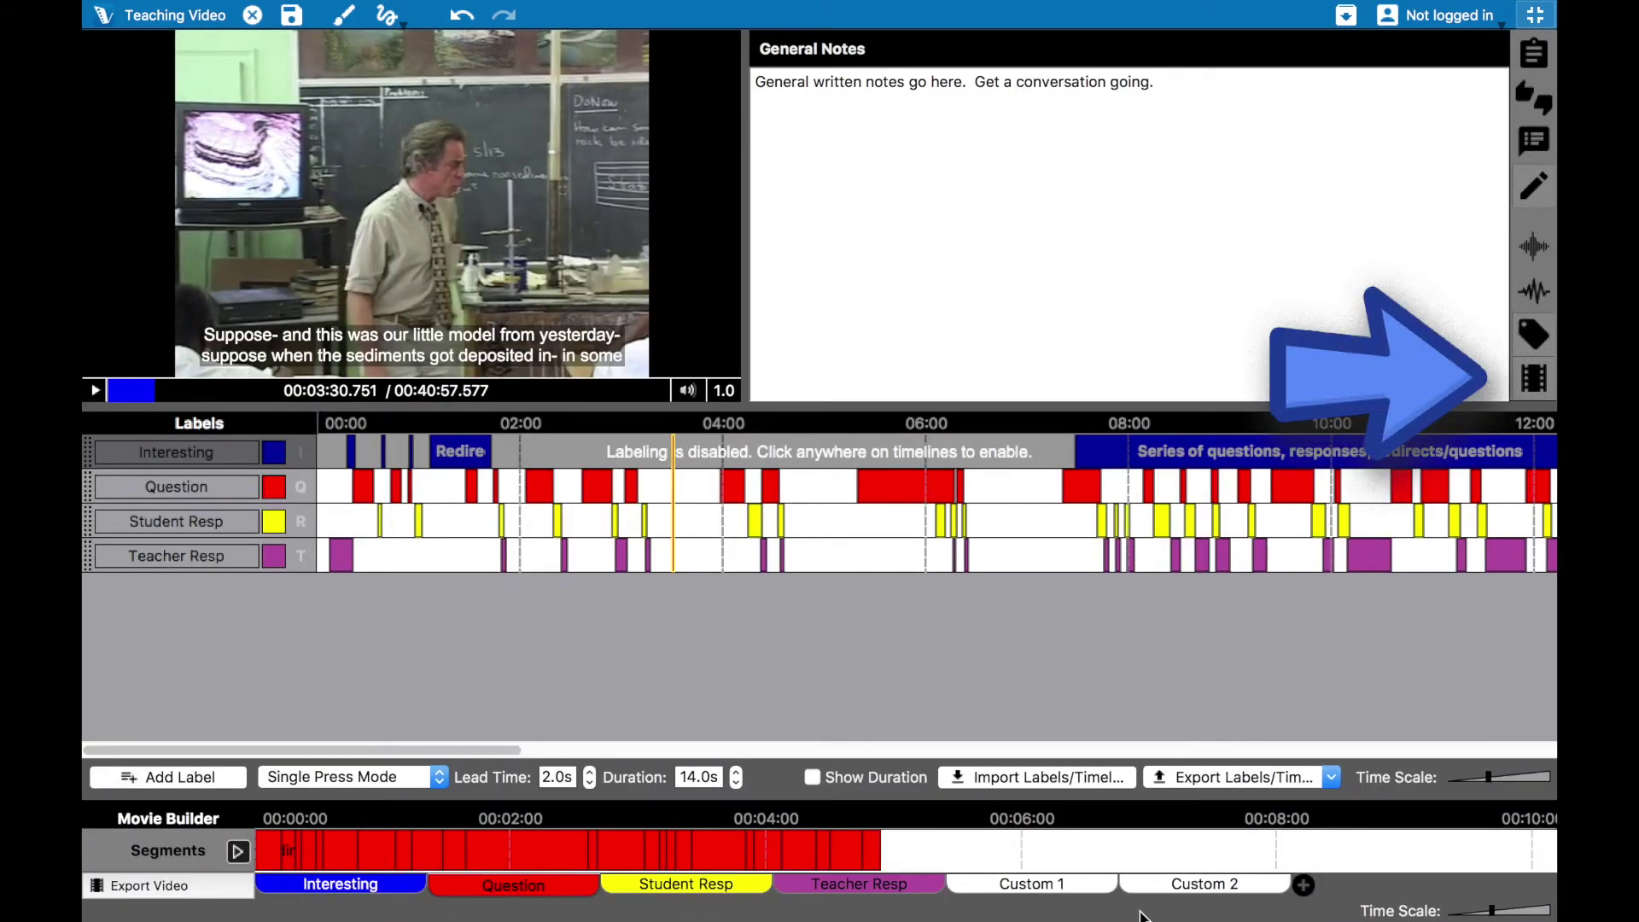
Step: Build the Custom 1 movie by adding the 05:20 Question segment and the first Question segment, with the Redirection clip placed between them
click(1067, 888)
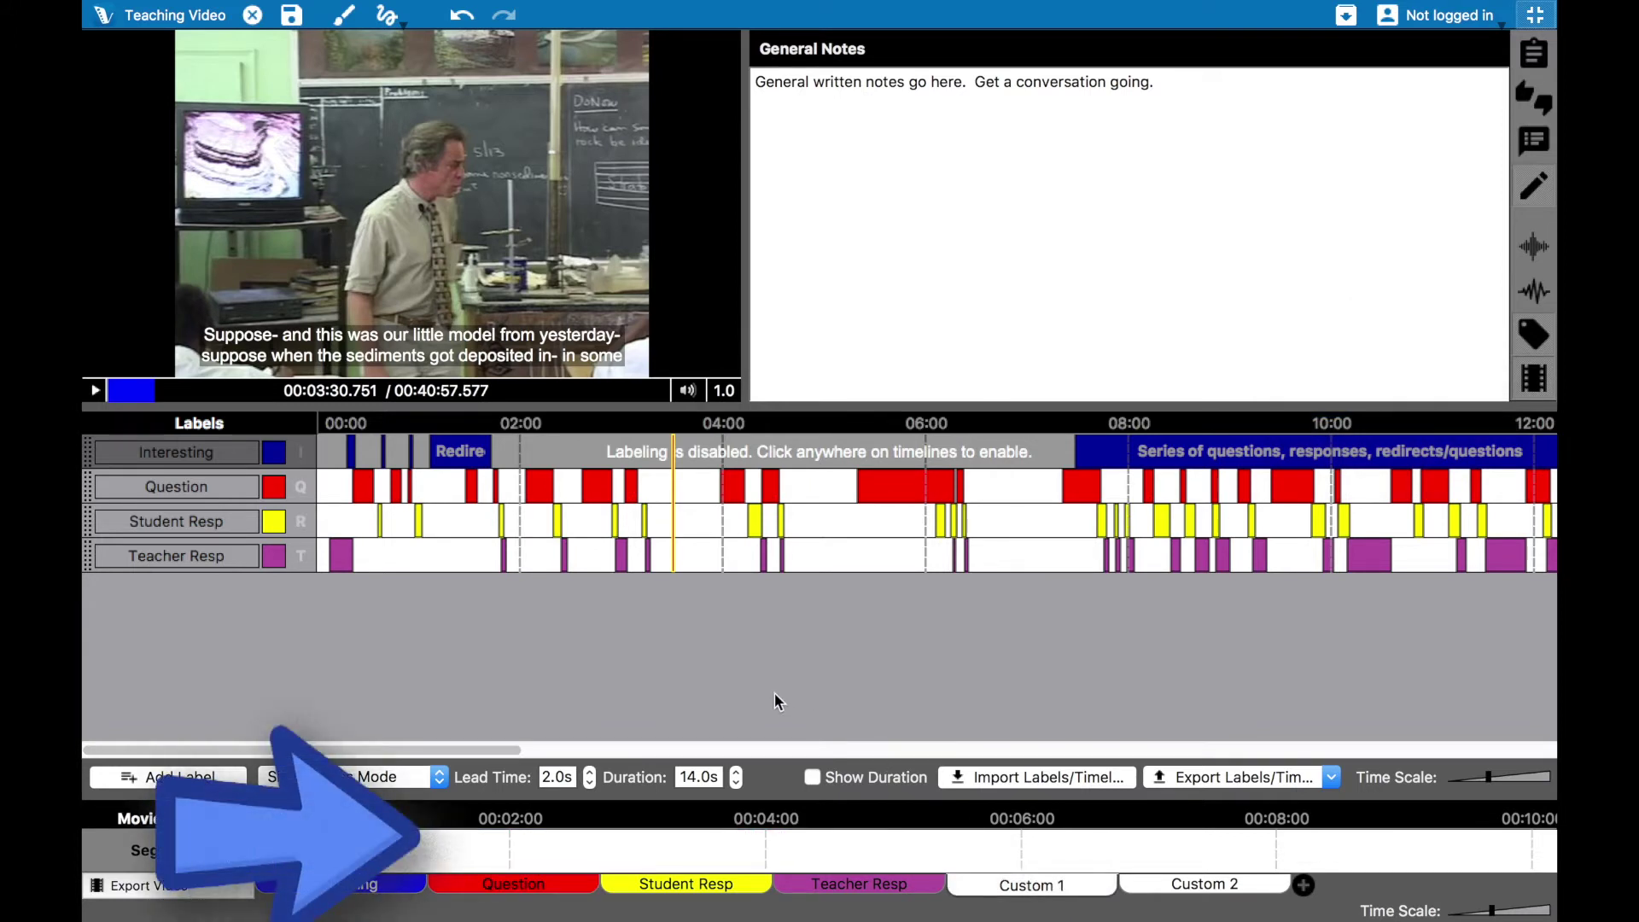
click(898, 484)
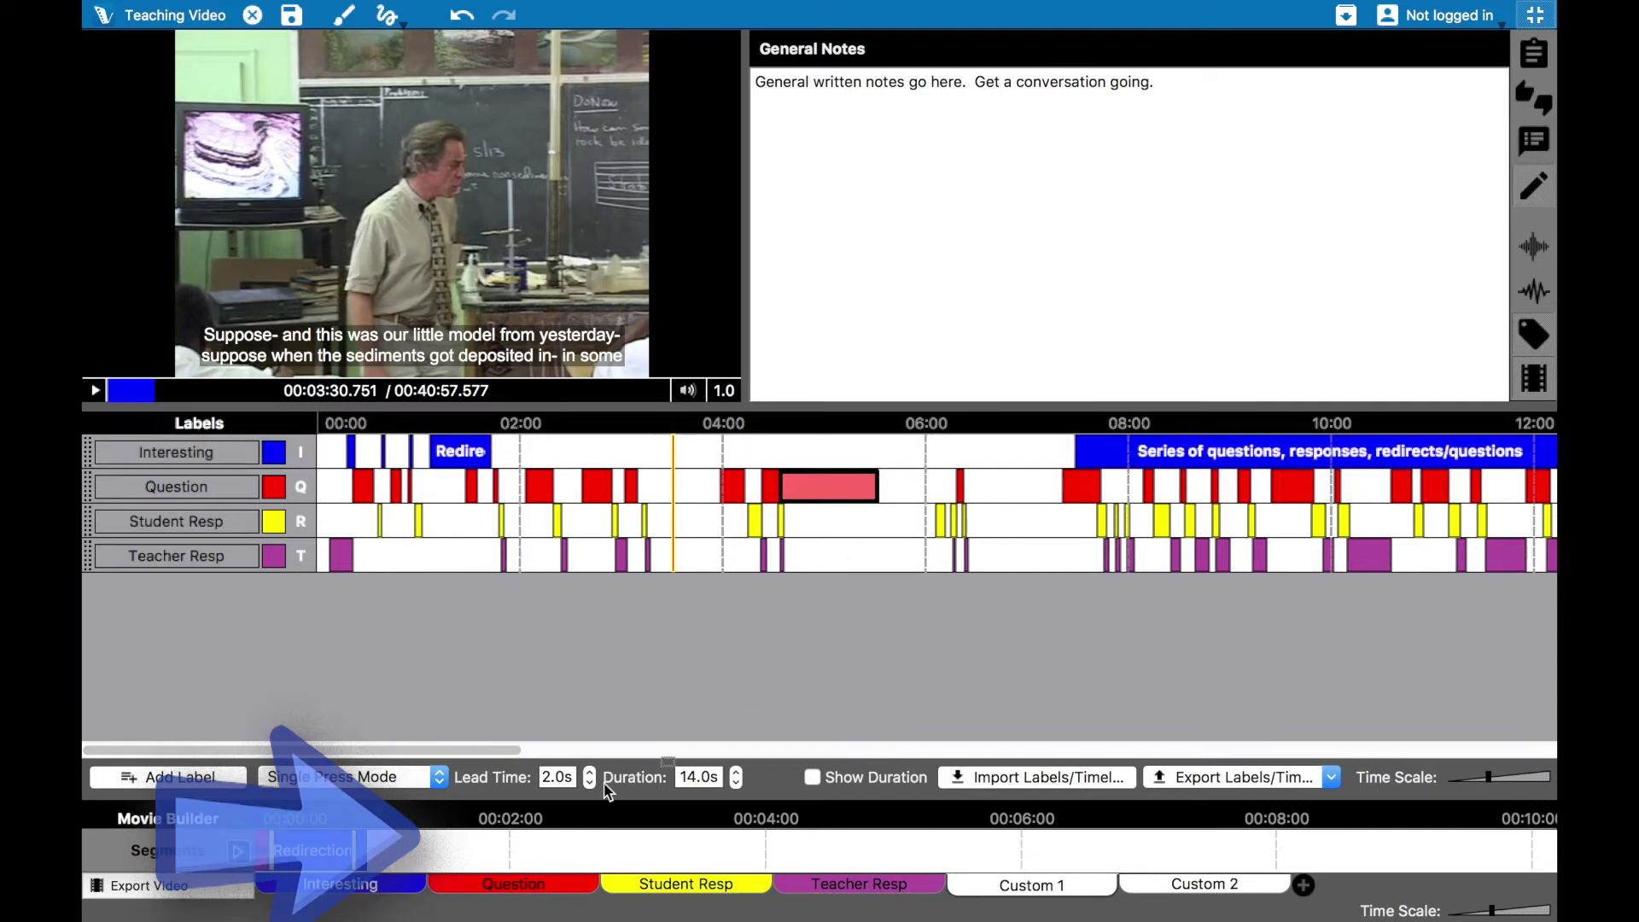
drag(541, 834, 516, 842)
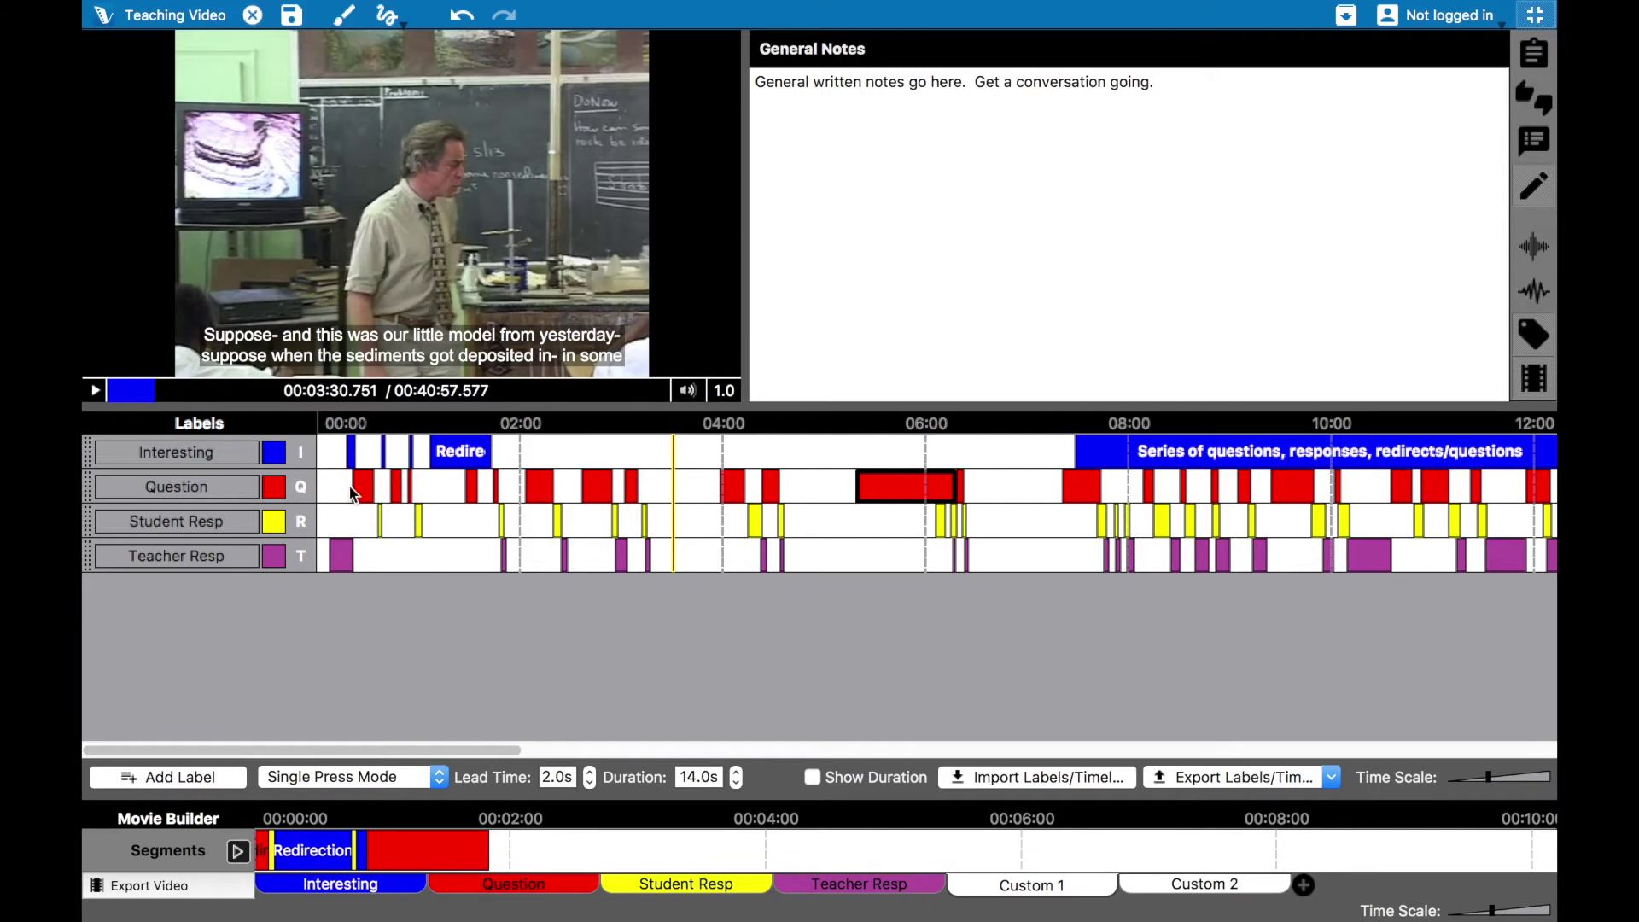
drag(360, 481, 512, 850)
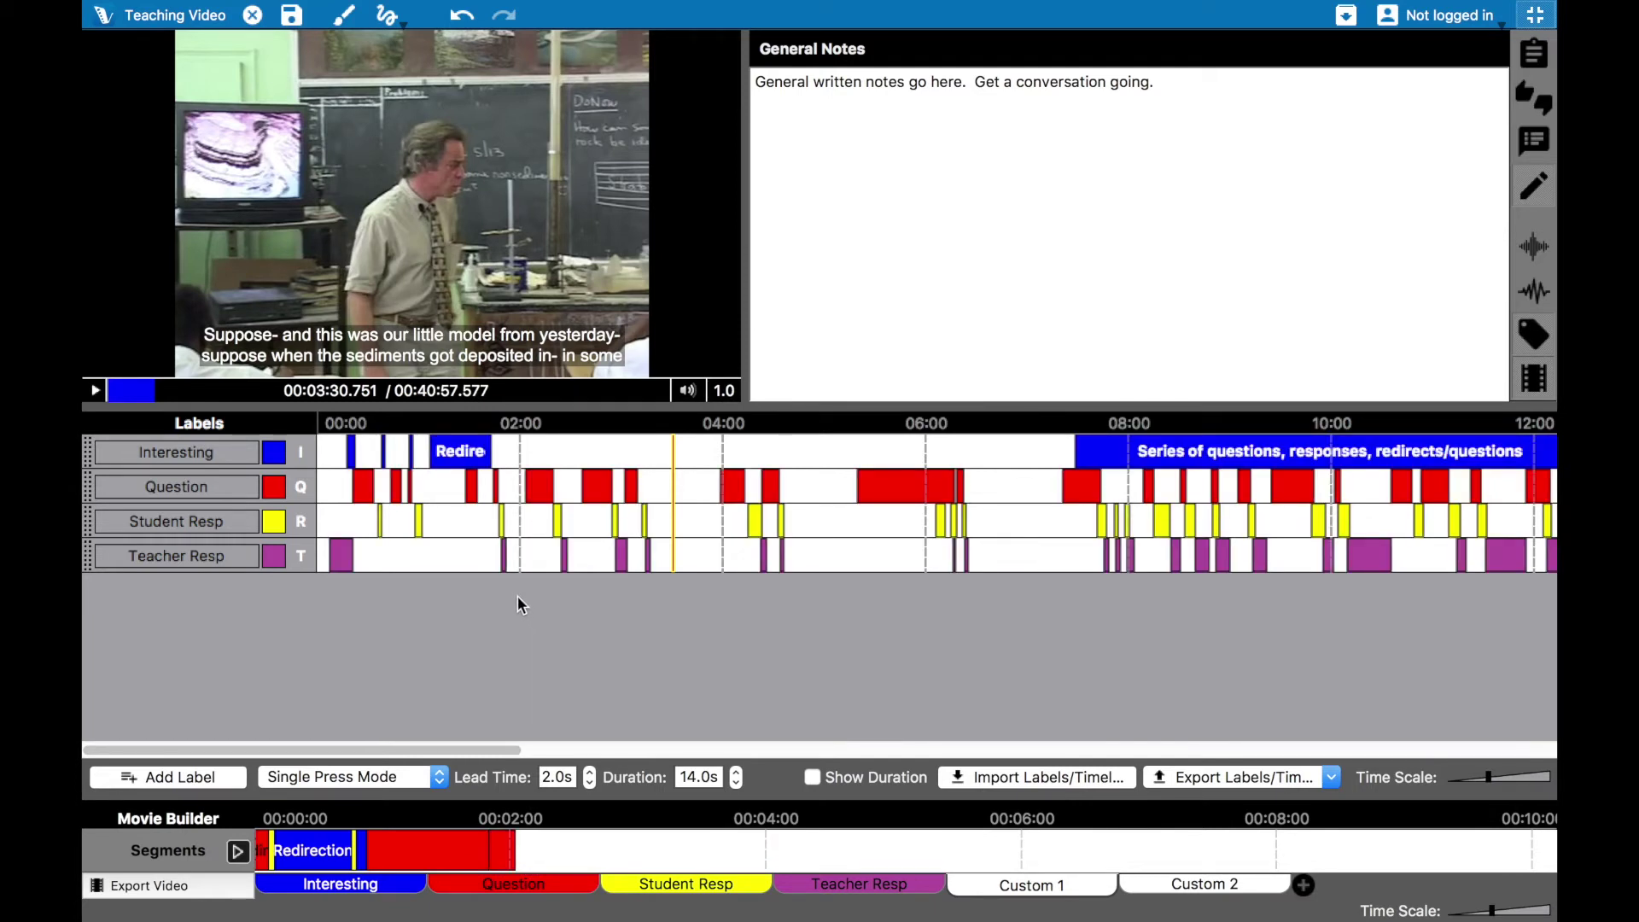
drag(465, 451, 589, 850)
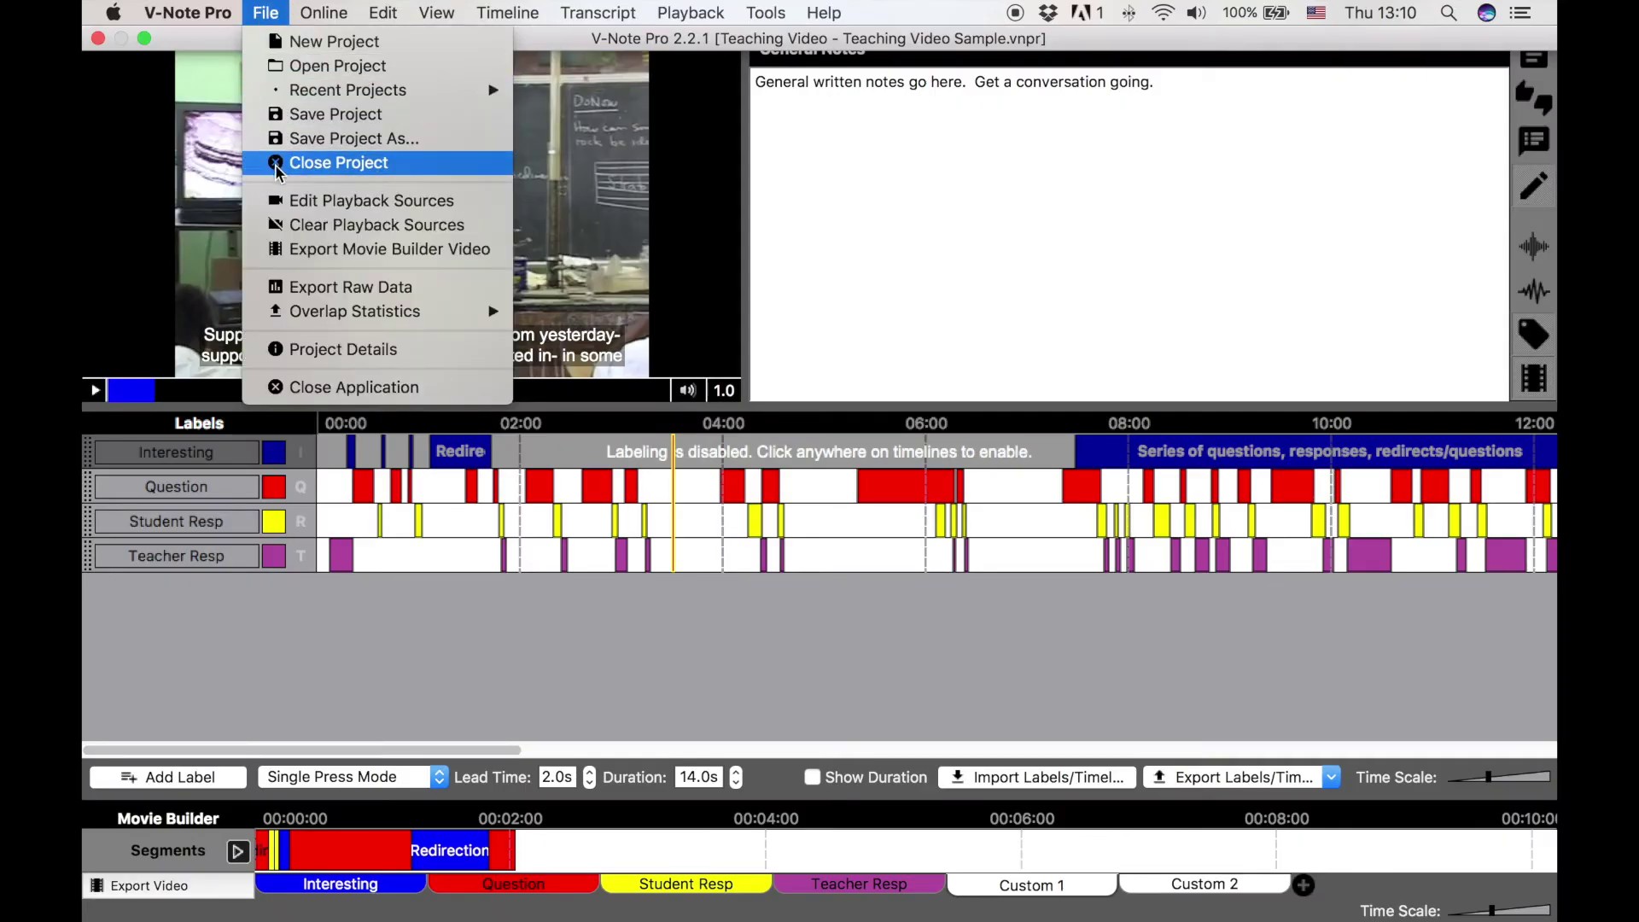
Step: Export the project's overlap statistics as Number (Per User)
mouse_move(302, 318)
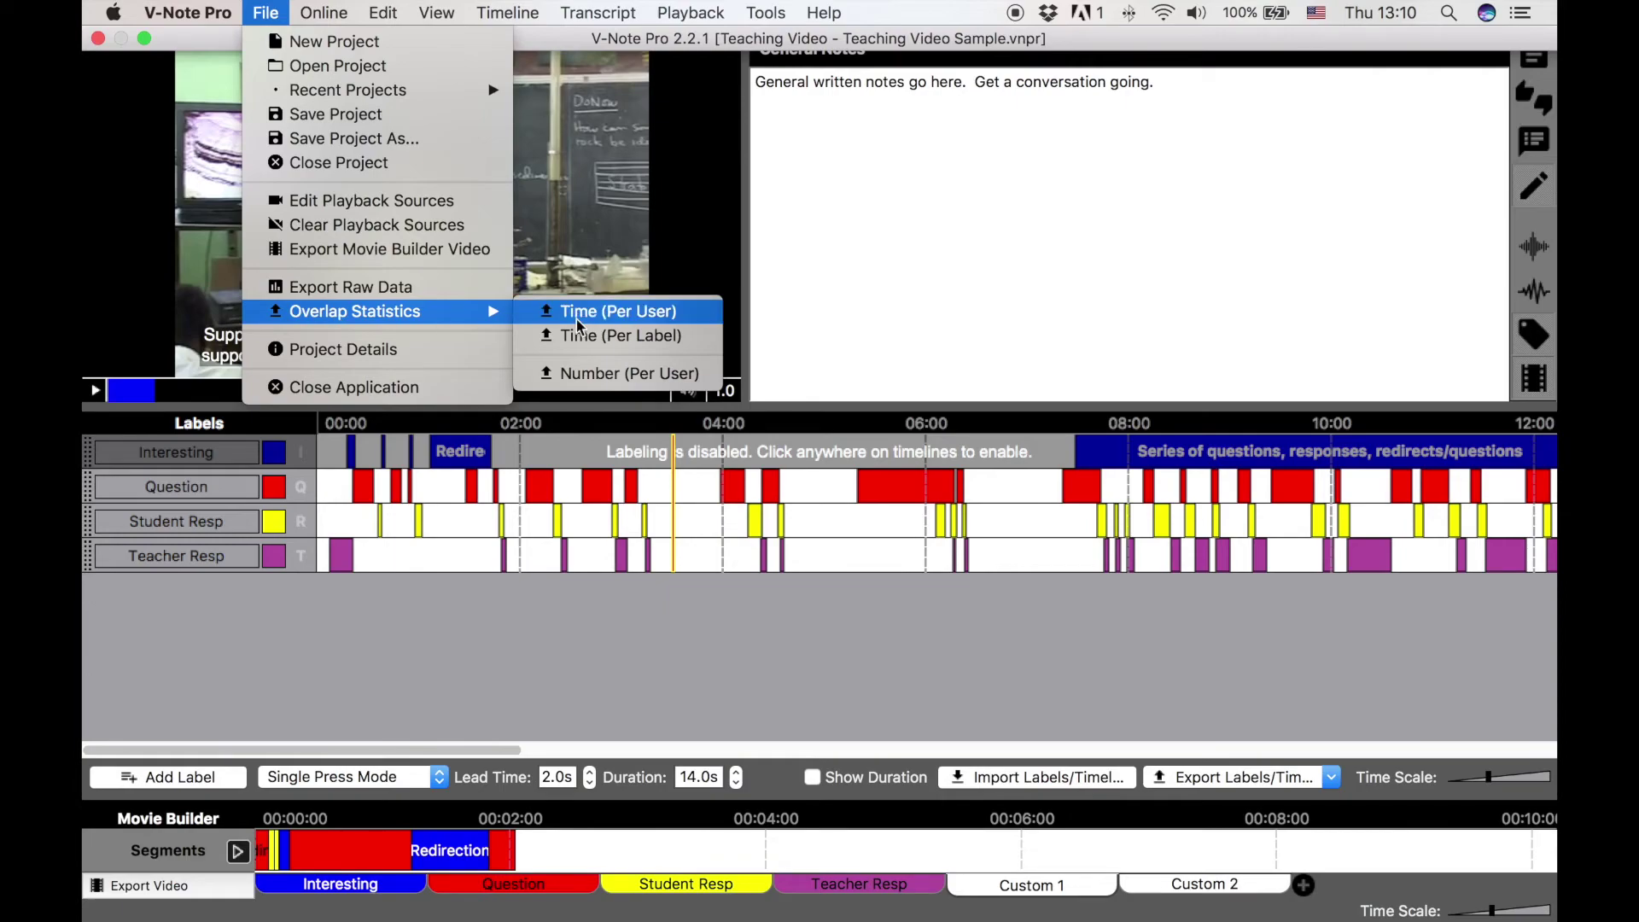
click(567, 373)
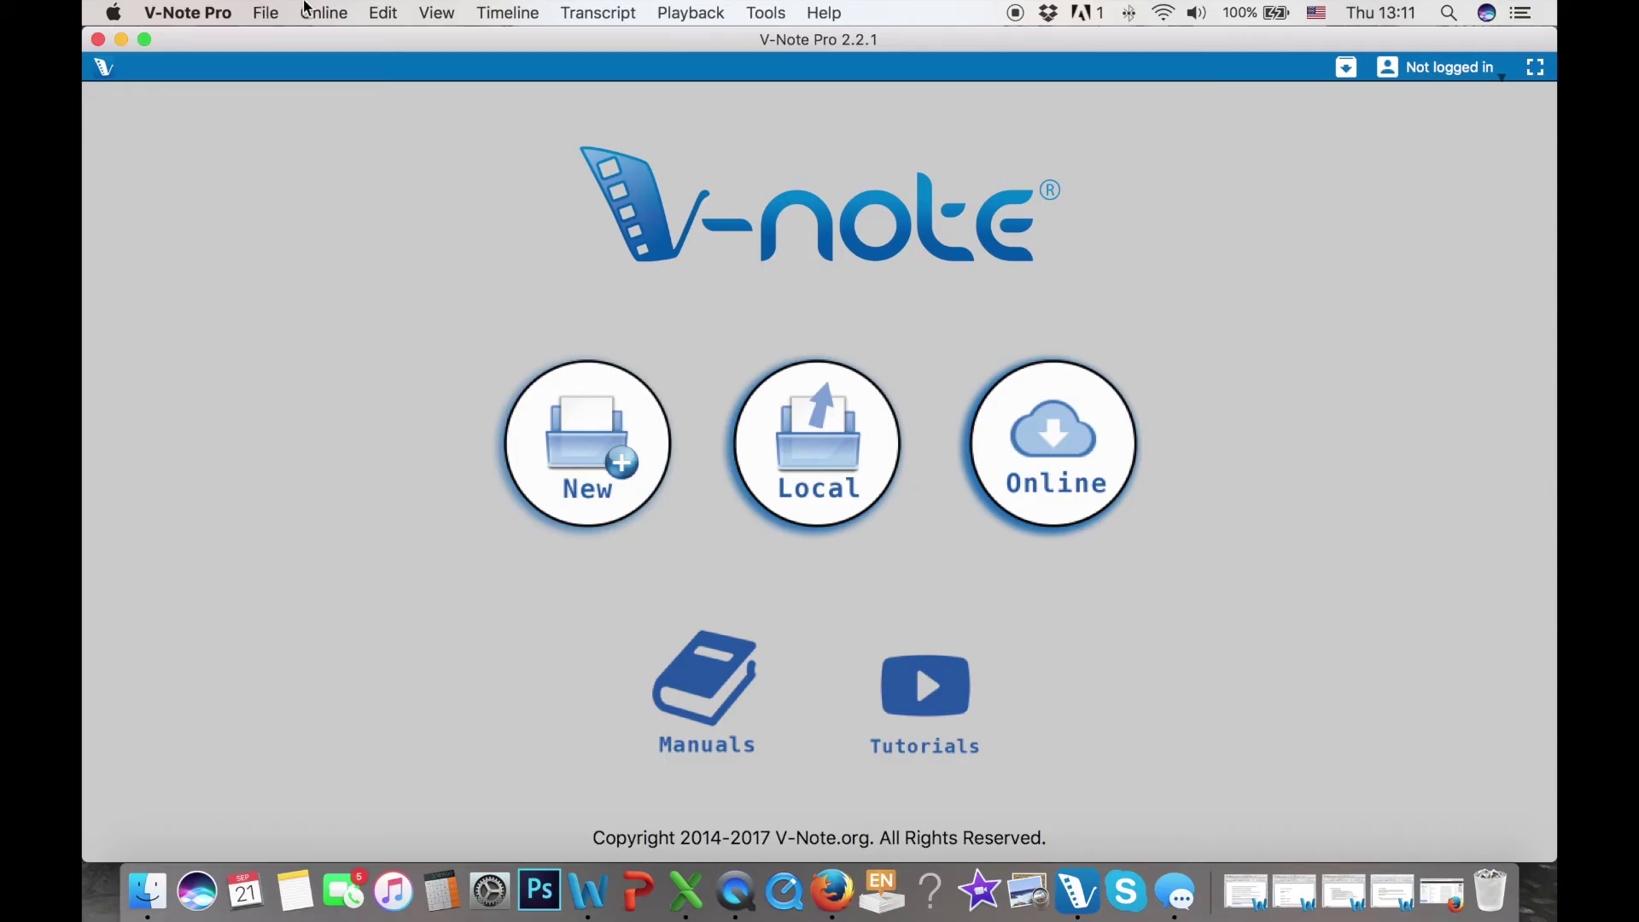
Step: Log in to the online account by entering the account password
click(321, 12)
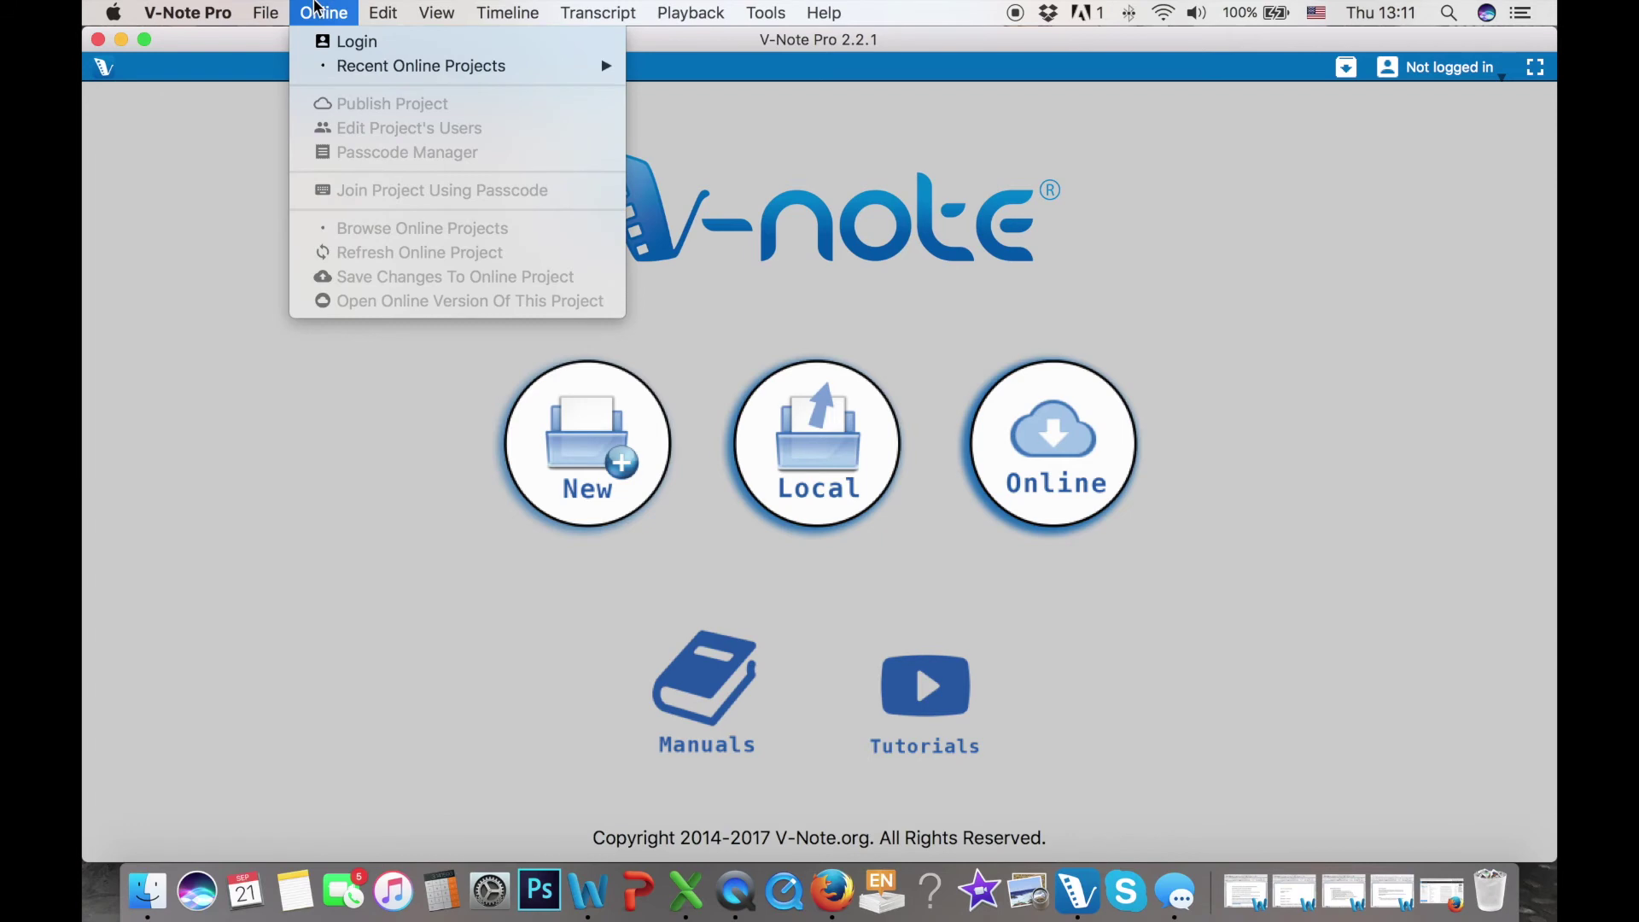
click(341, 42)
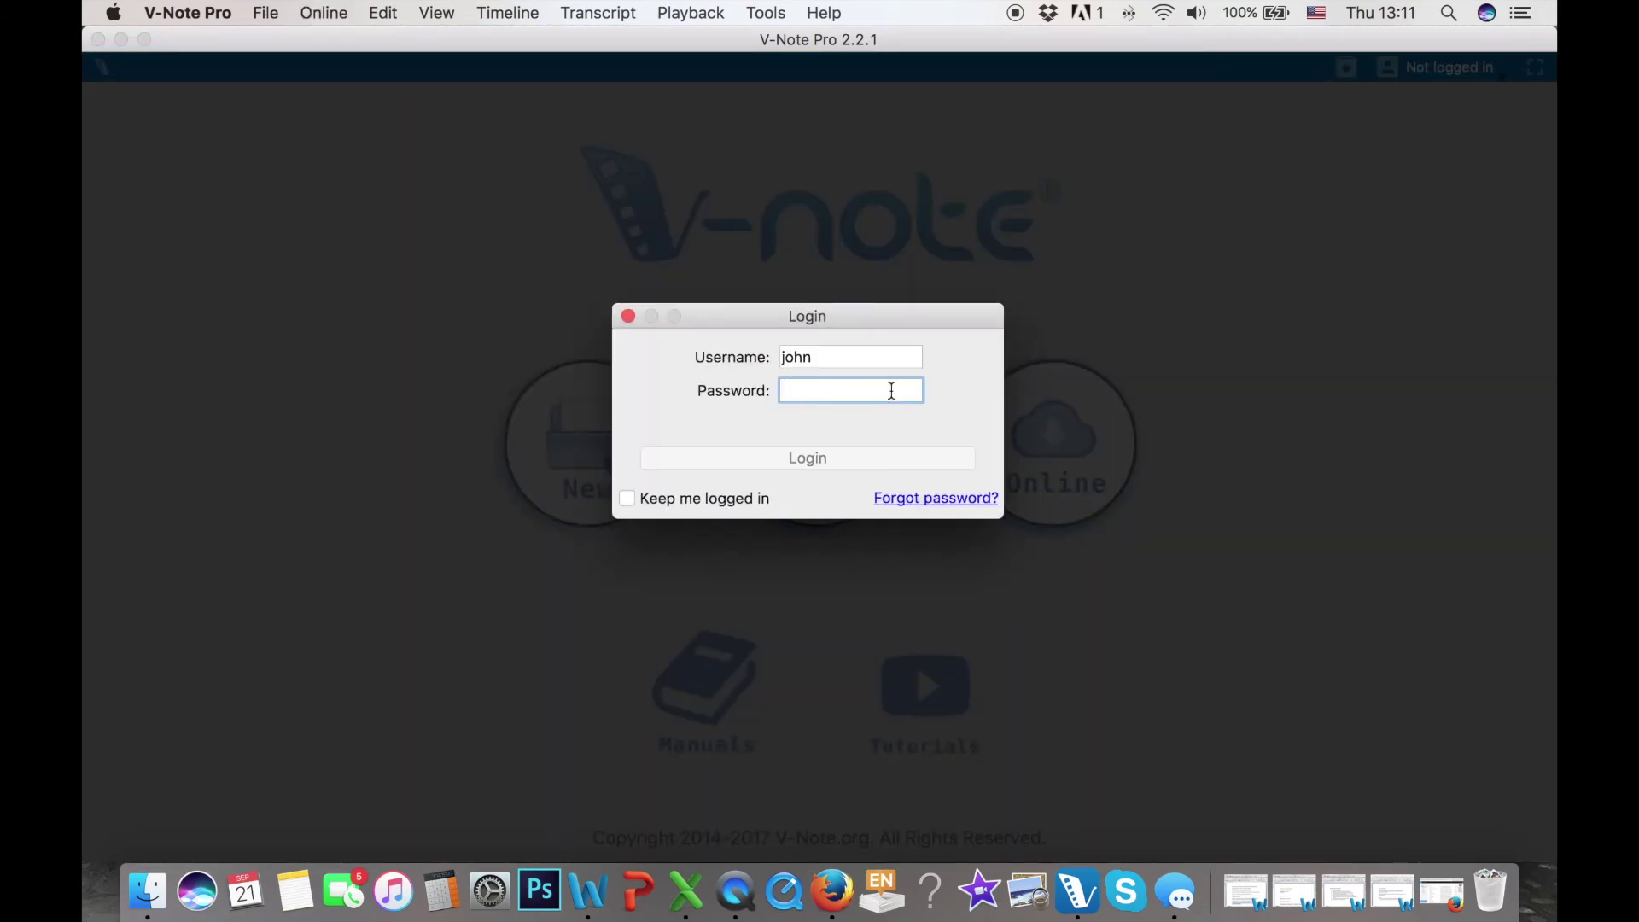
text(*******)
key(Return)
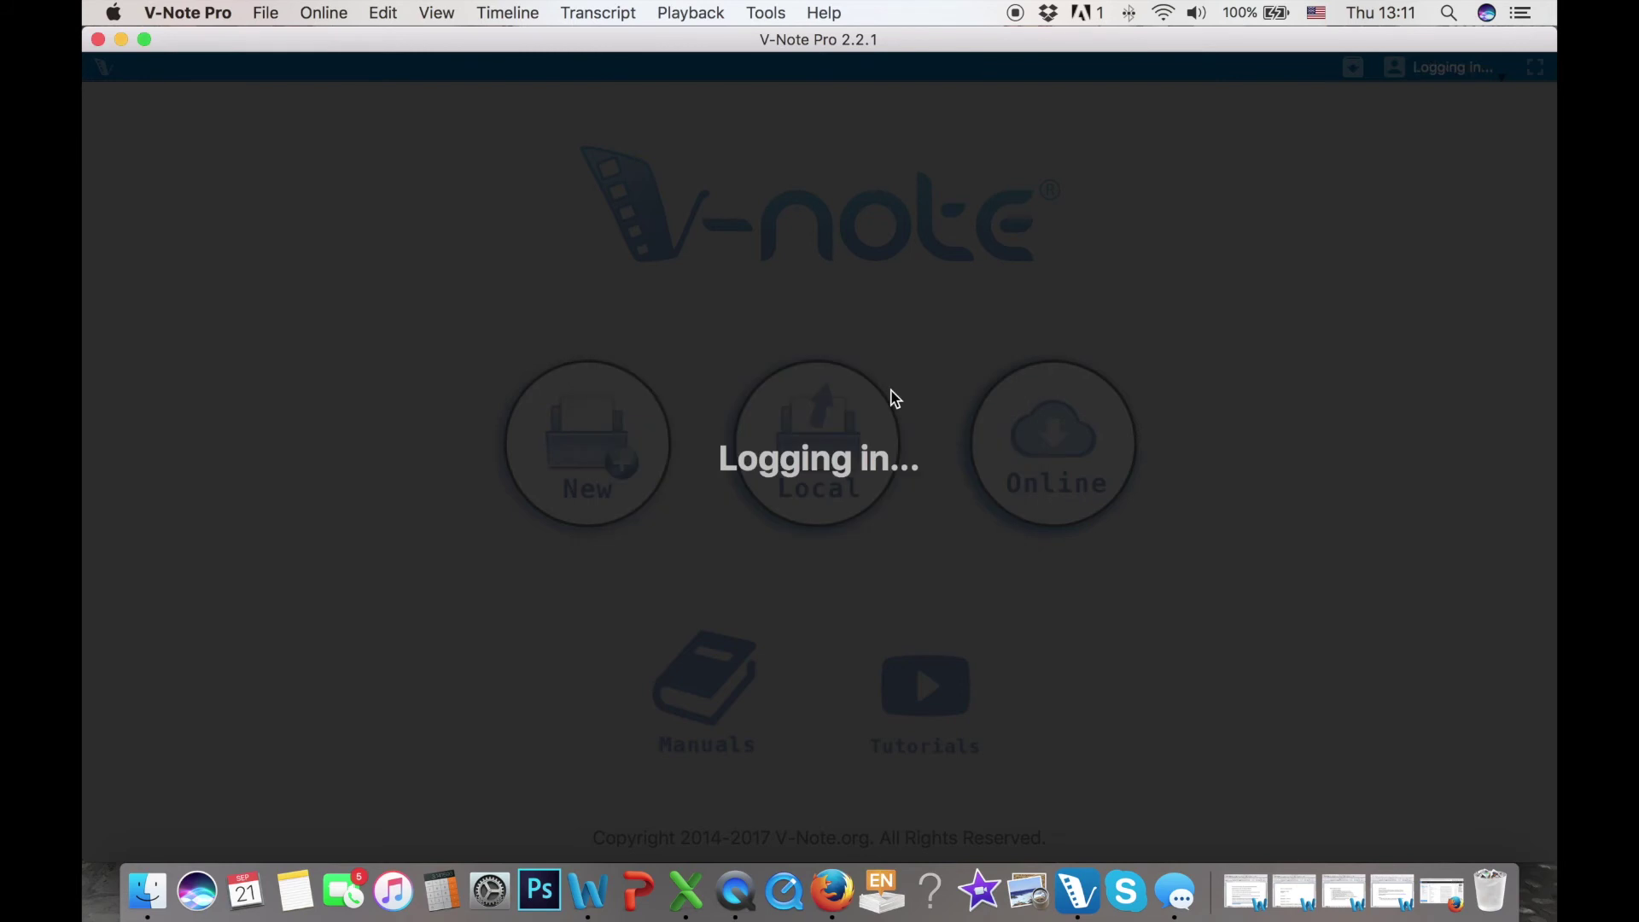
Step: Start joining an online project with a passcode: paste the project passcode and clear the field
click(350, 12)
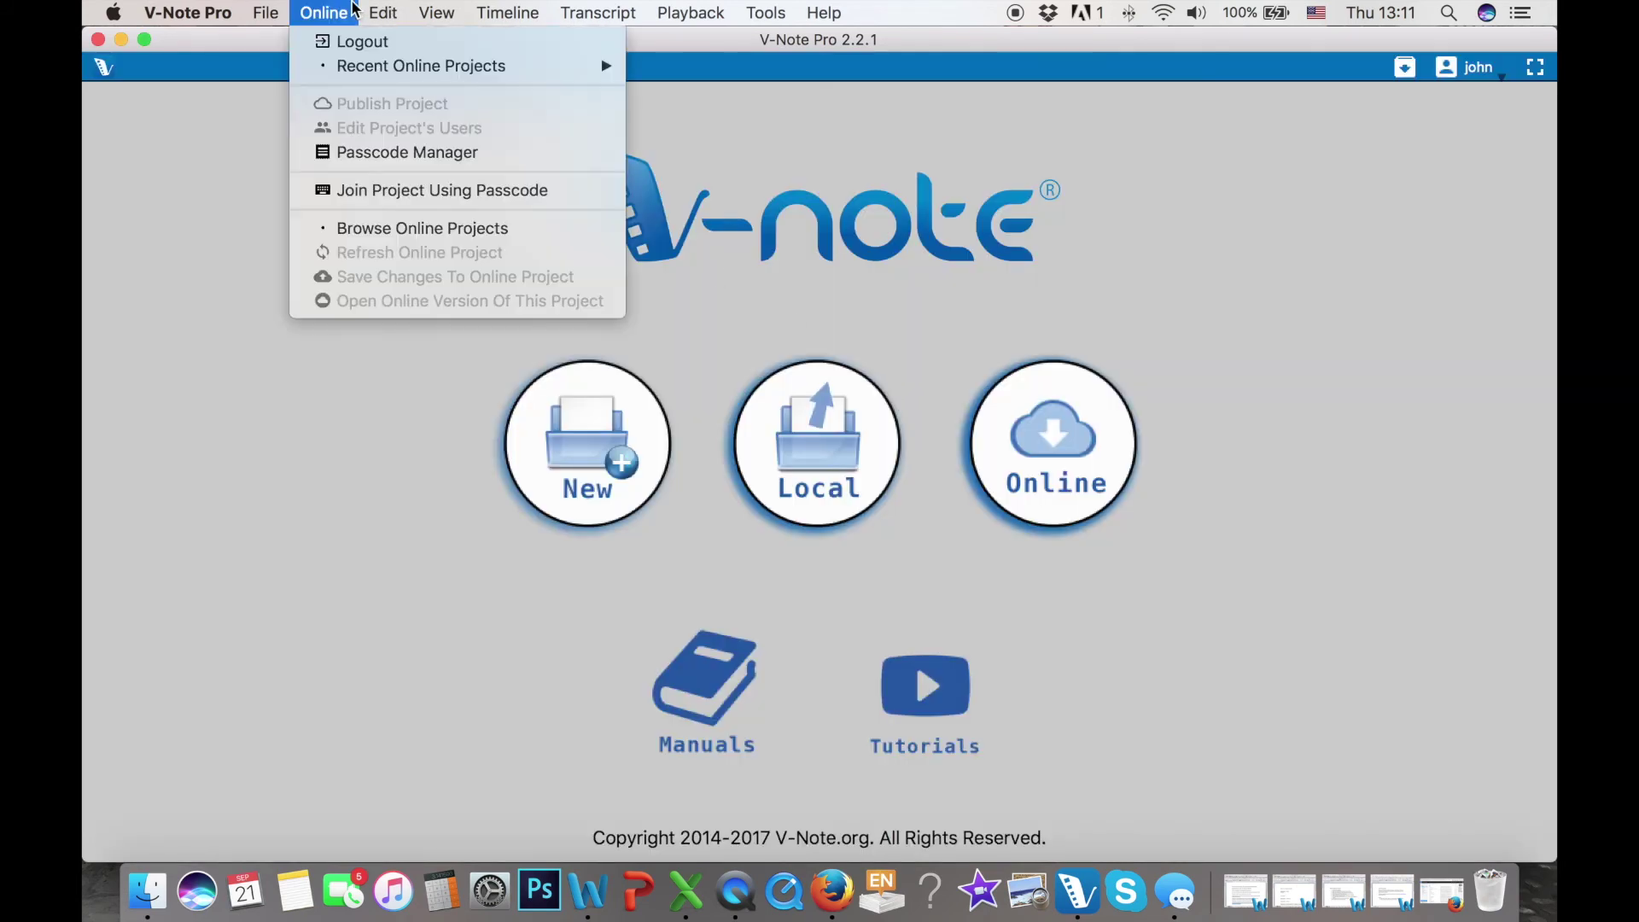
click(341, 189)
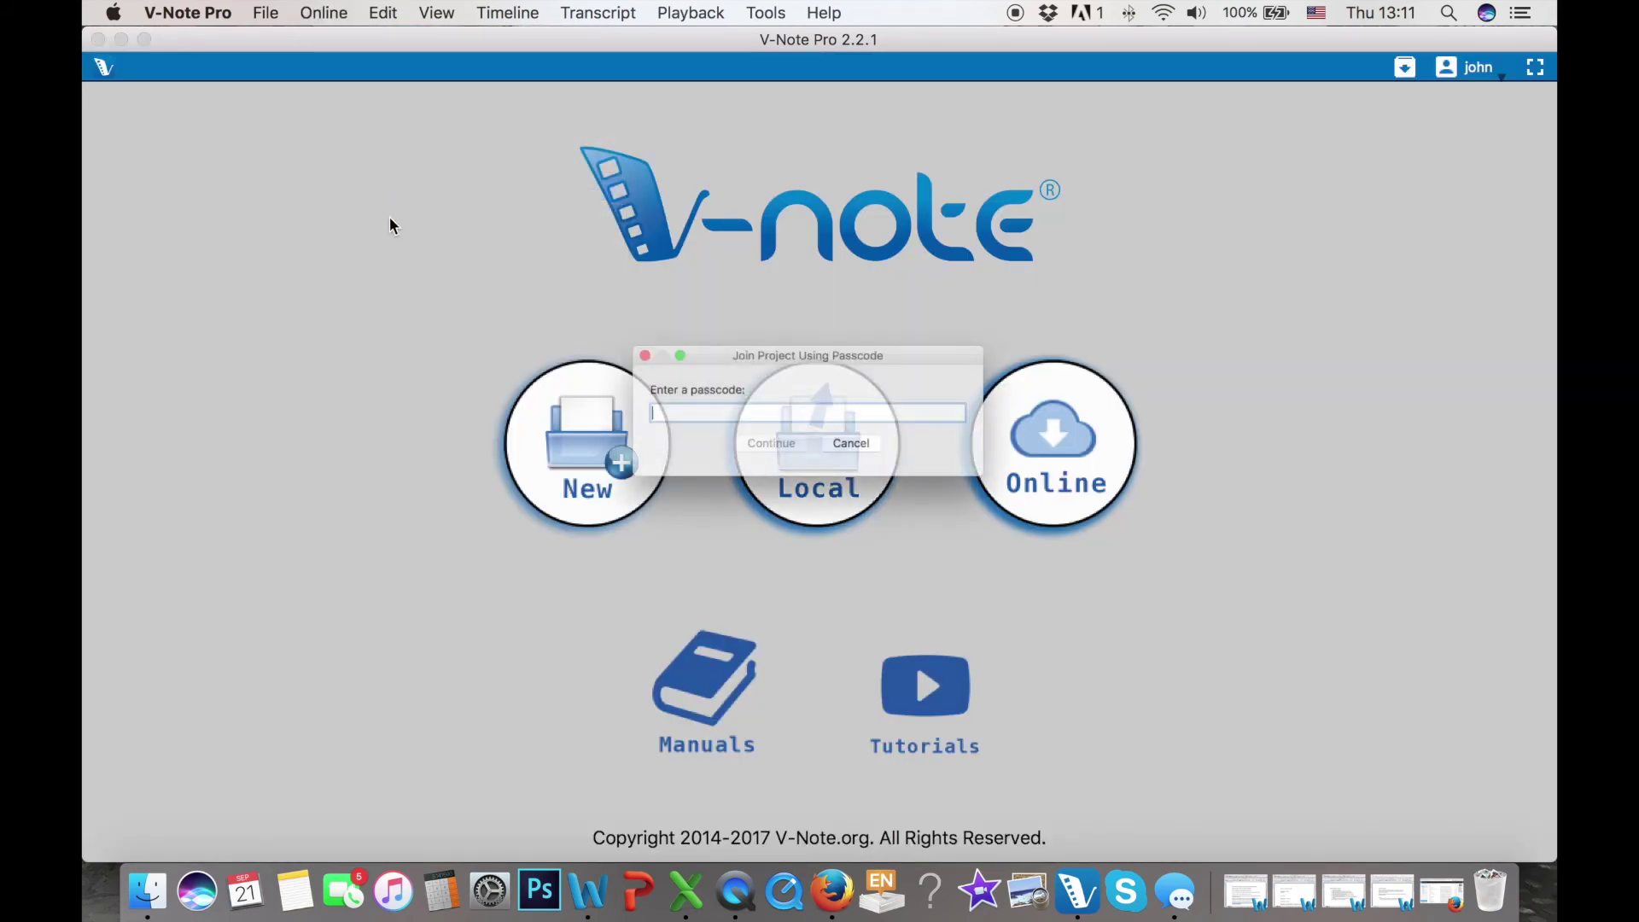
right_click(726, 420)
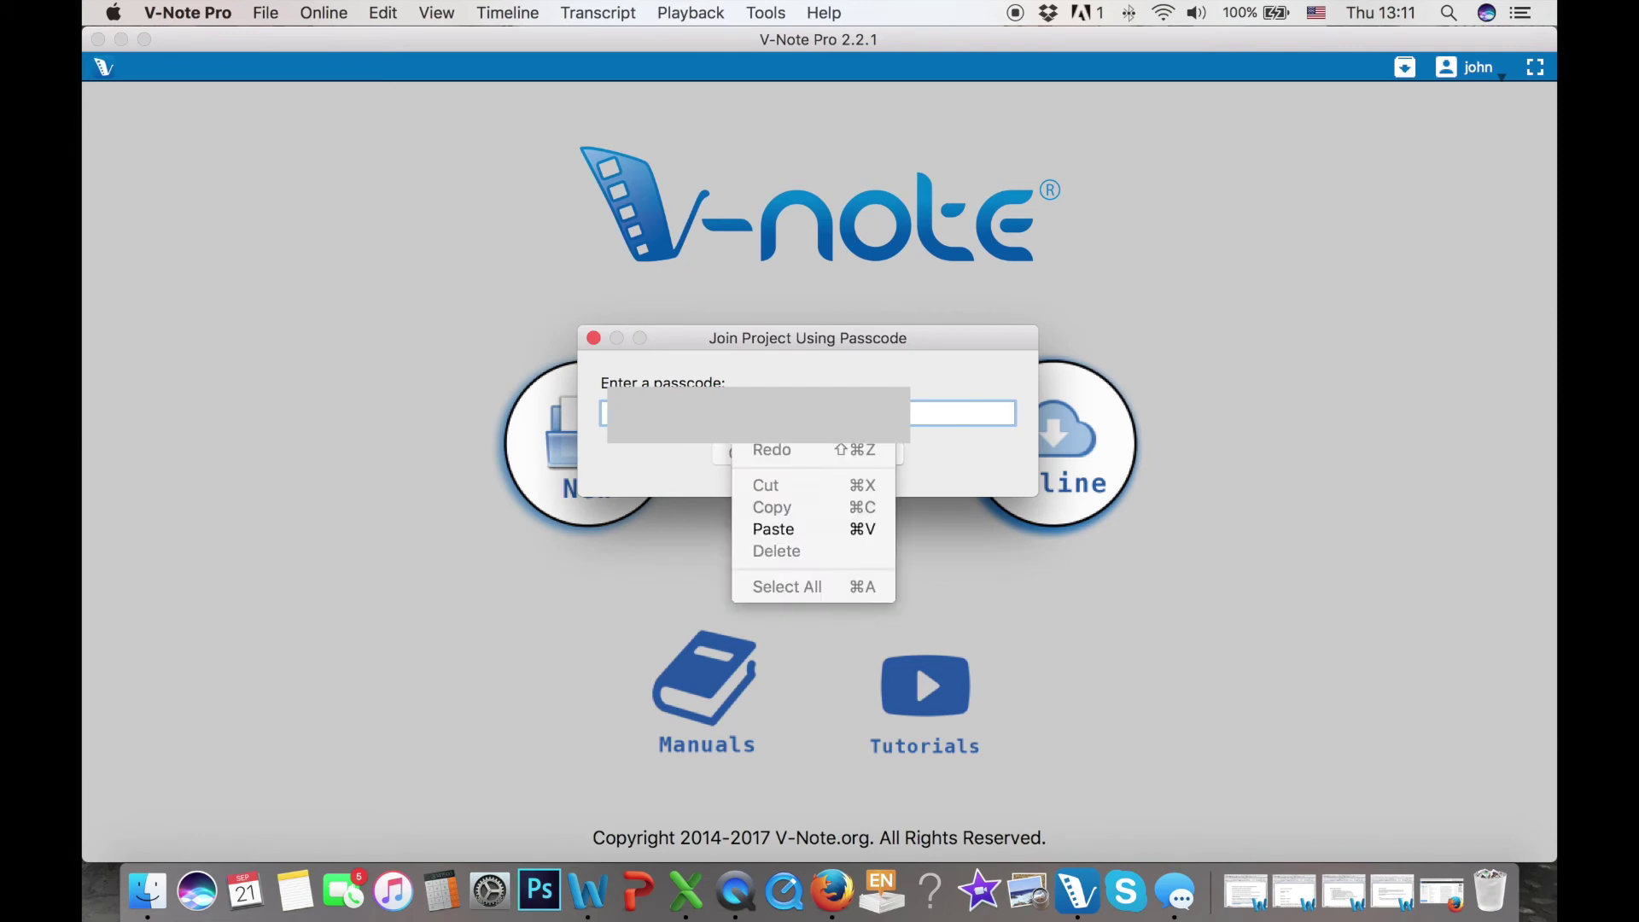
click(775, 528)
key(super+a)
key(BackSpace)
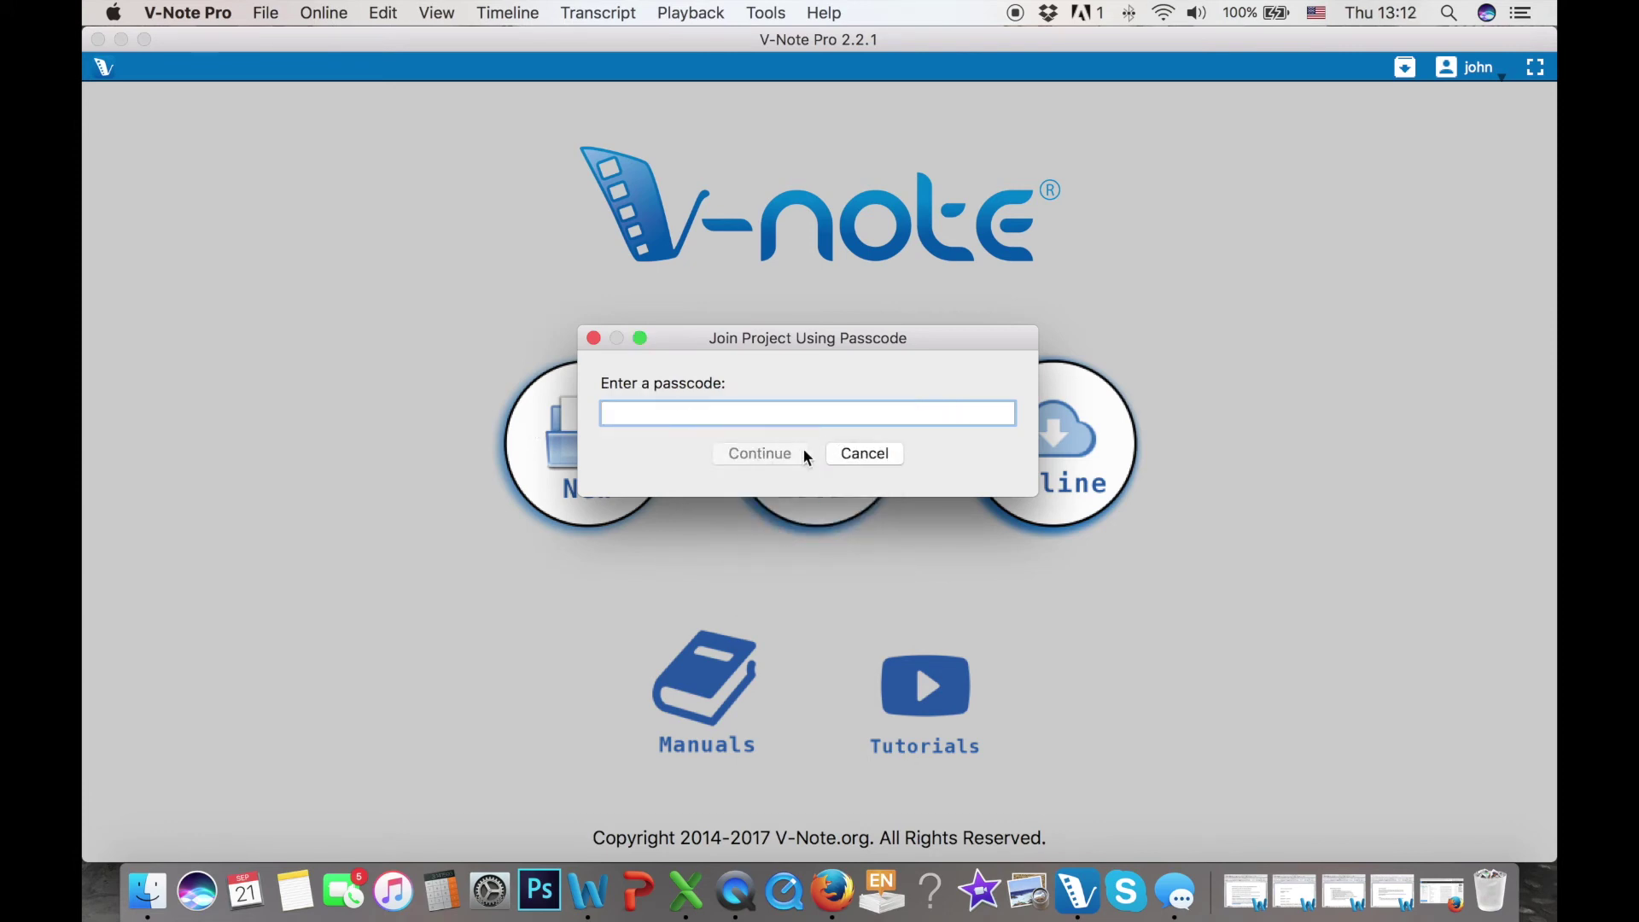